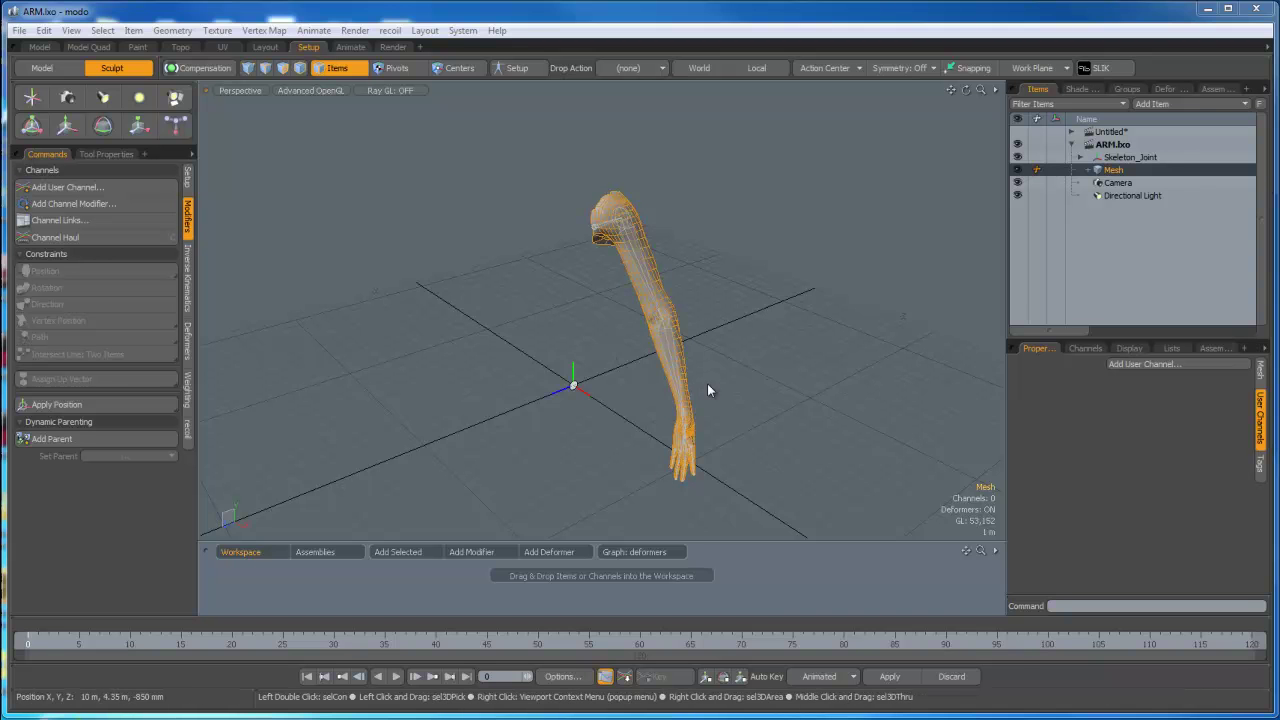
# Step: Scrub the animation between frames 0 and 20 to examine how the arm bends at the elbow
pyautogui.keyDown('alt'); pyautogui.moveTo(709, 389); pyautogui.dragTo(480, 470); pyautogui.keyUp('alt')
pyautogui.moveTo(262, 645); pyautogui.dragTo(231, 644)
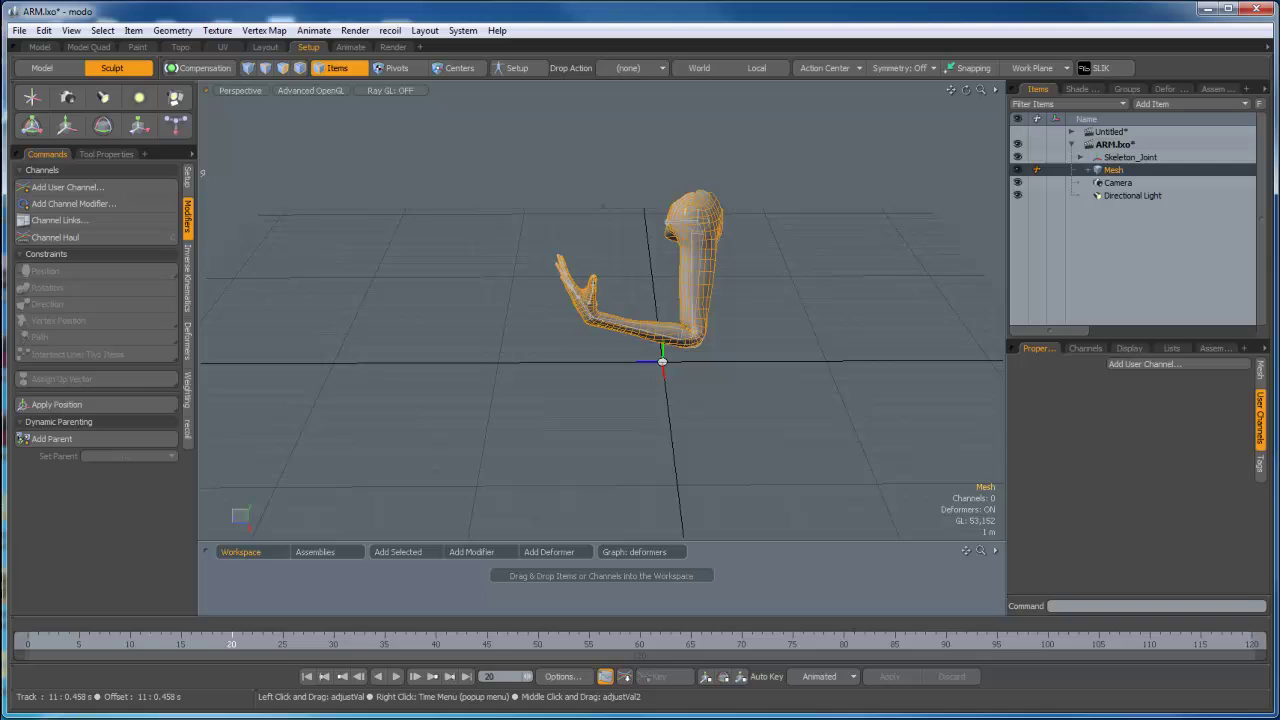
pyautogui.scroll(5, 721, 329)
pyautogui.scroll(-3, 721, 329)
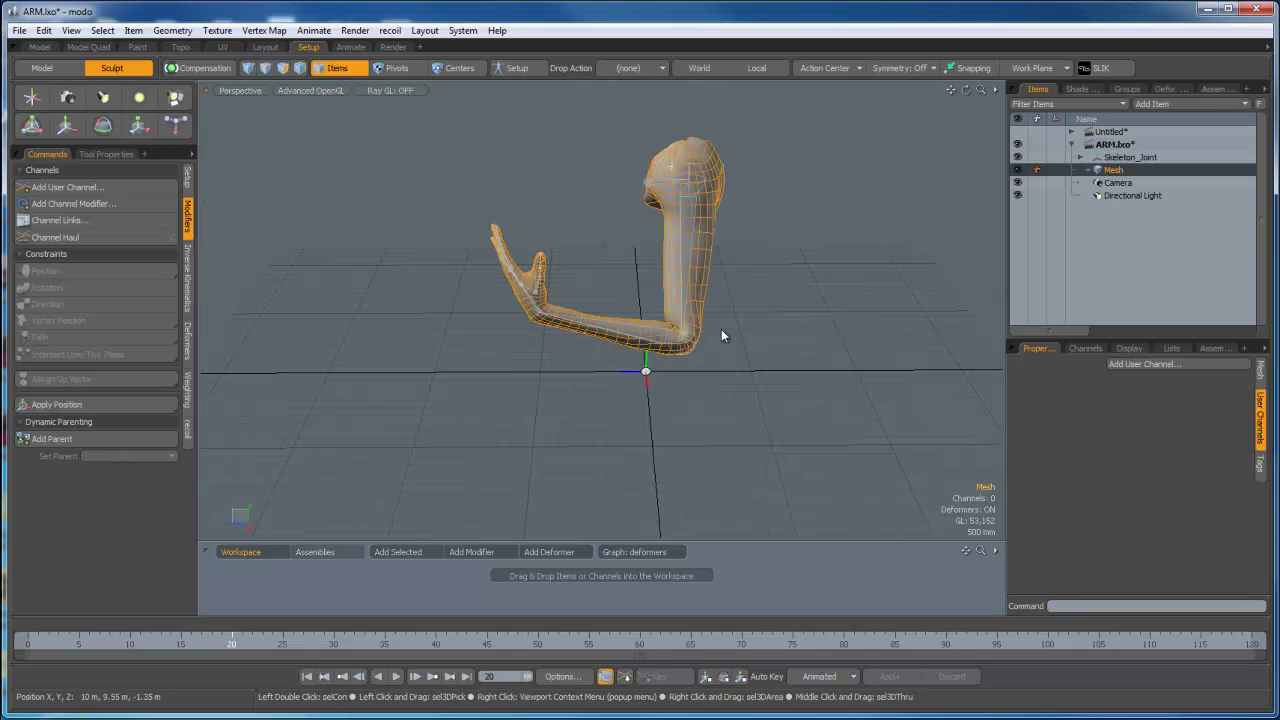
pyautogui.click(620, 345)
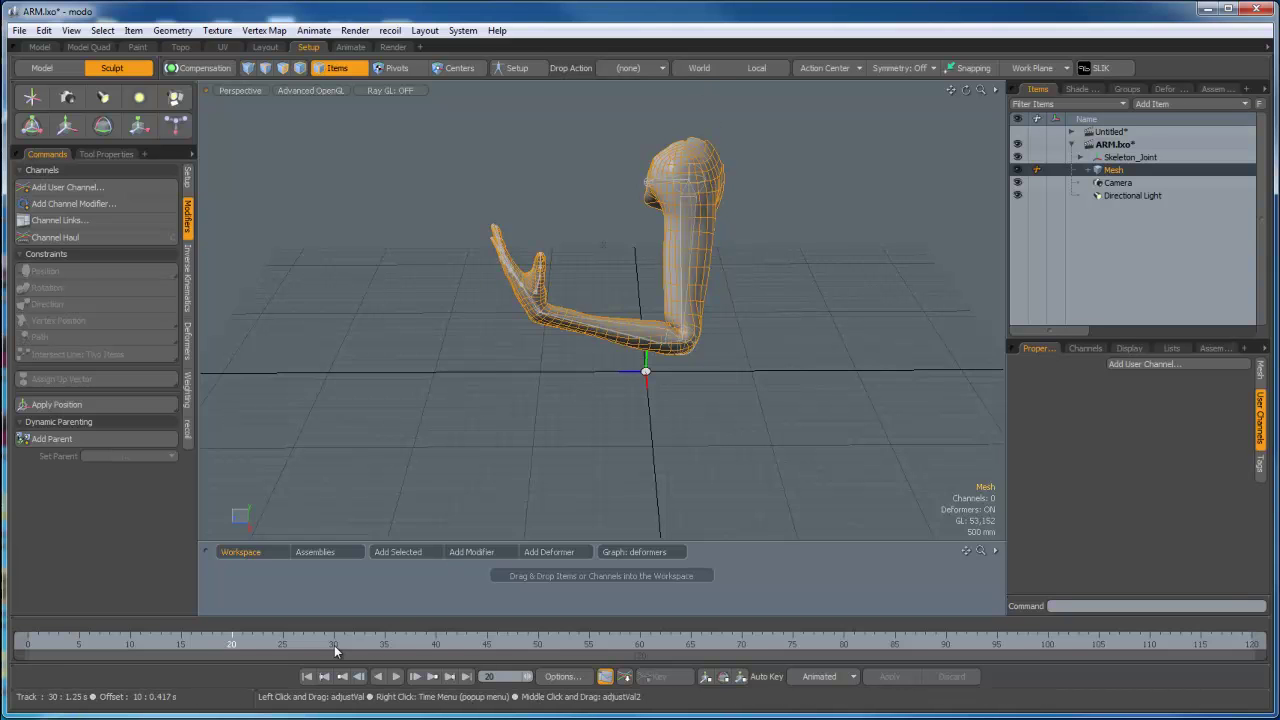
pyautogui.click(181, 643)
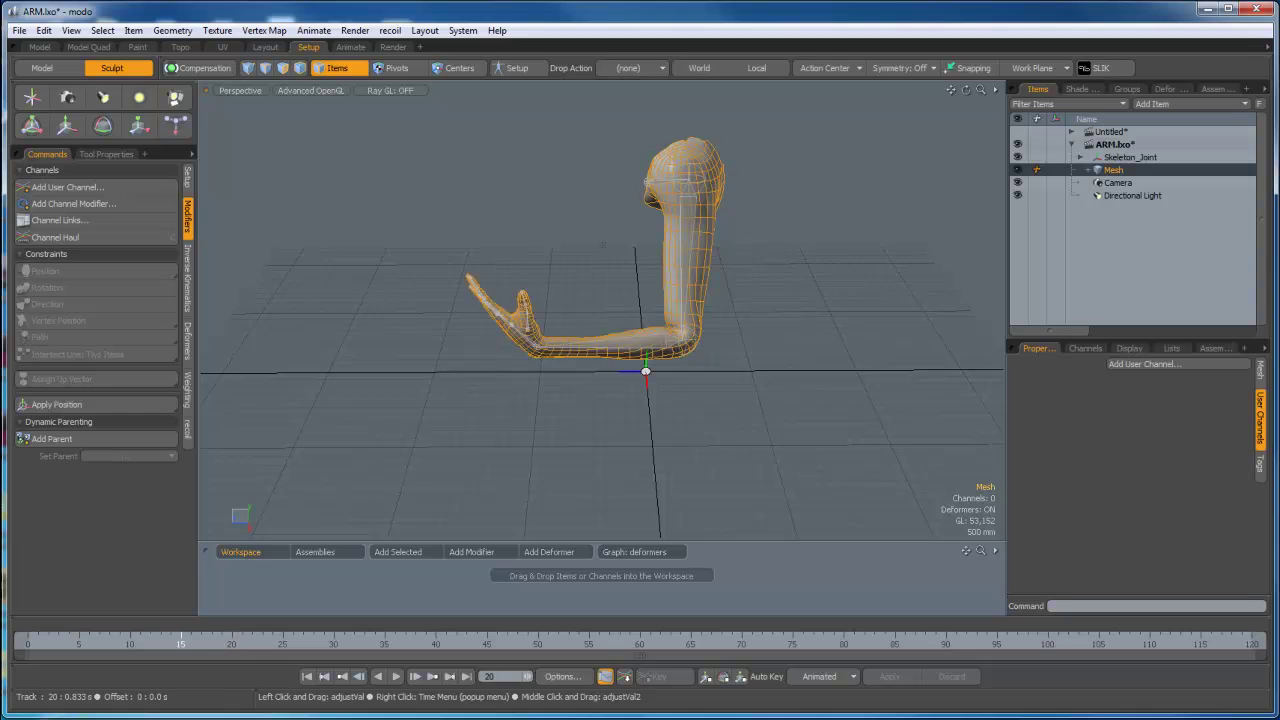
pyautogui.moveTo(181, 643); pyautogui.dragTo(28, 643)
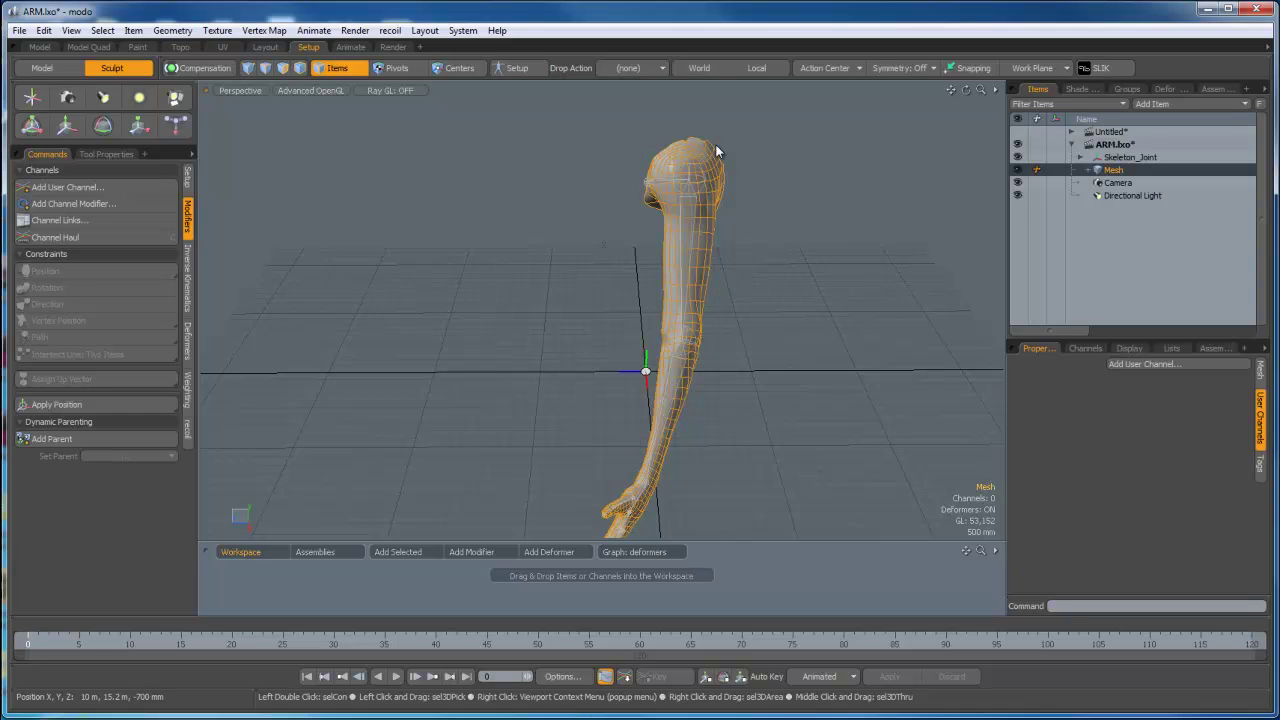
# Step: Set the timeline to frame 20 and turn off subdivision on the arm mesh
pyautogui.moveTo(47, 642); pyautogui.dragTo(231, 644)
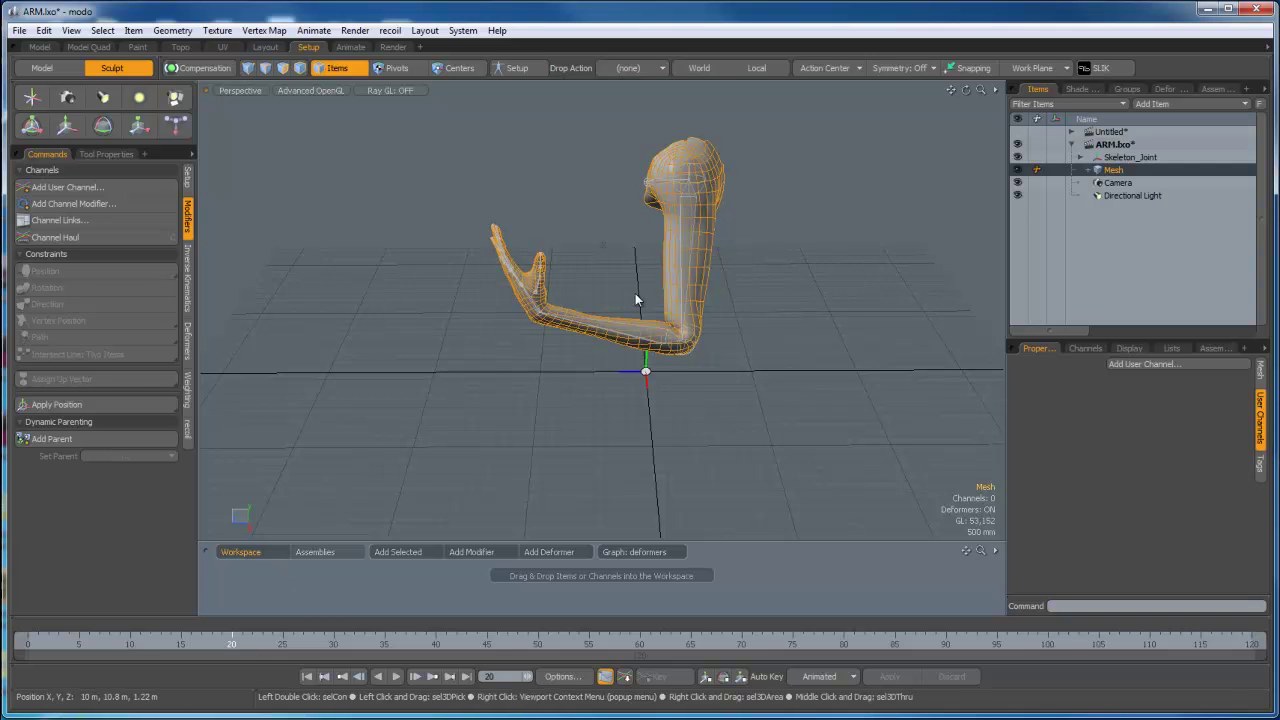
pyautogui.scroll(3, 672, 323)
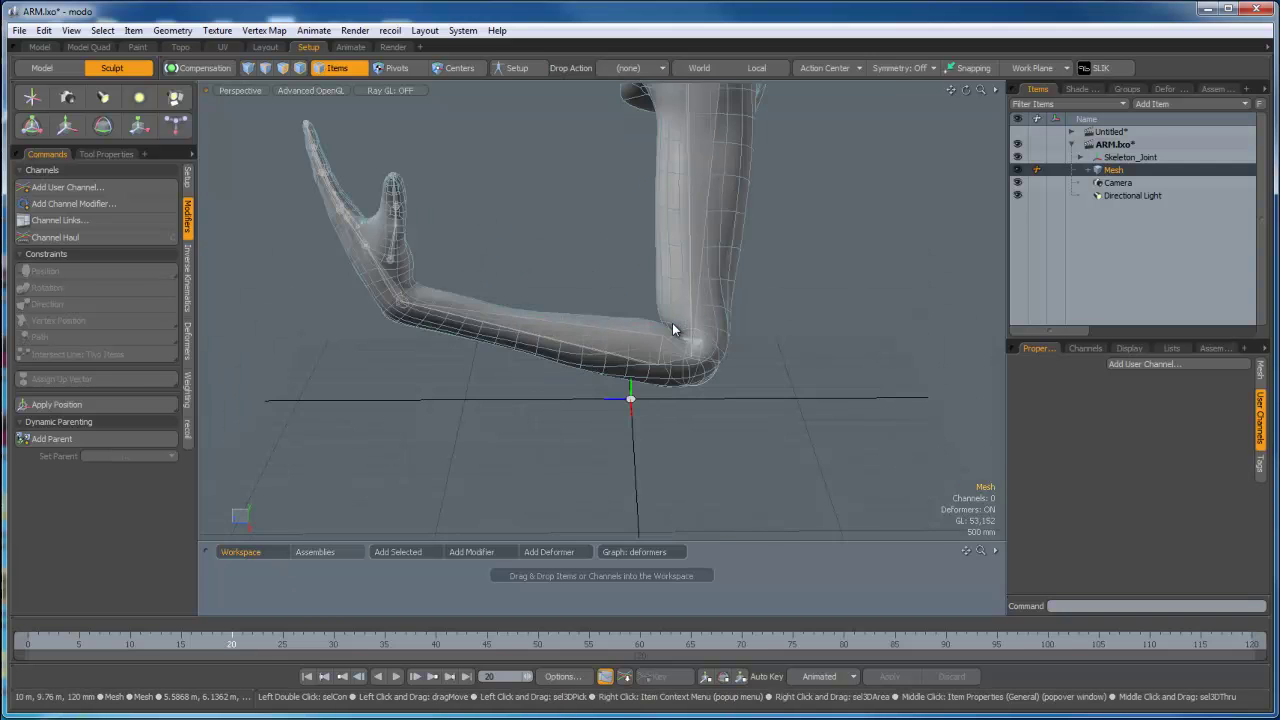
pyautogui.scroll(-4, 672, 323)
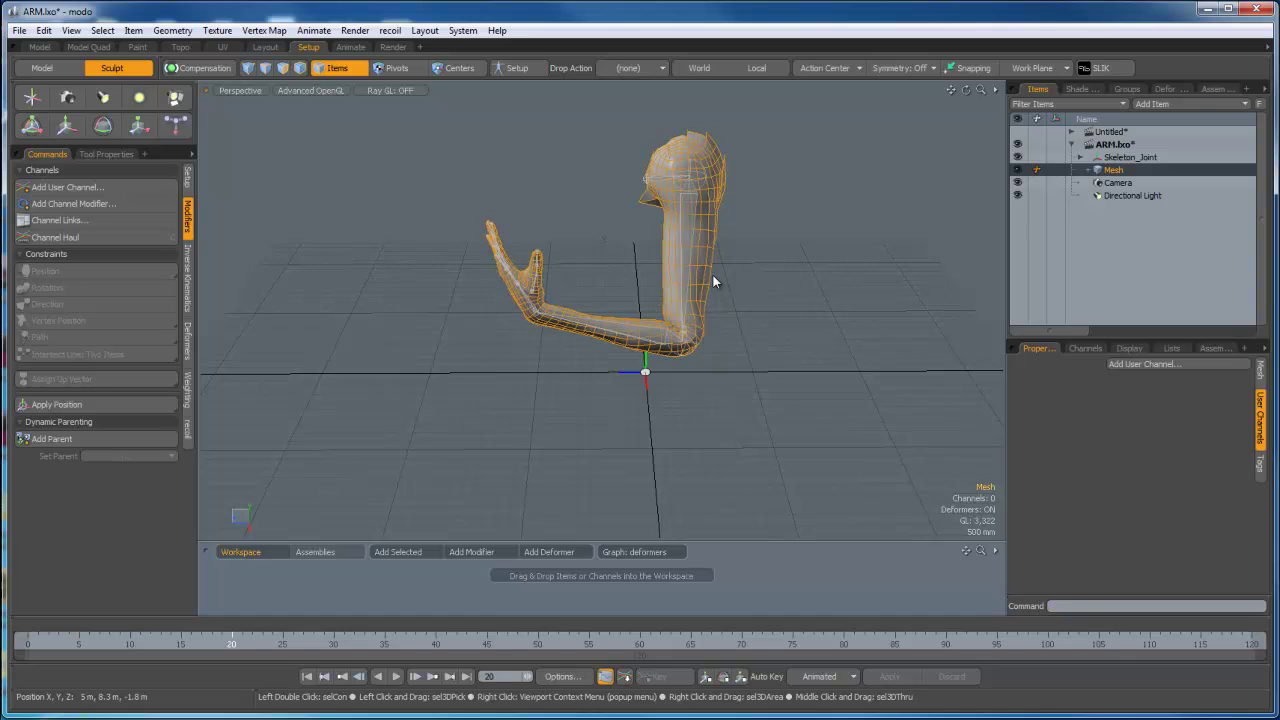
pyautogui.scroll(3, 694, 242)
pyautogui.scroll(-3, 694, 242)
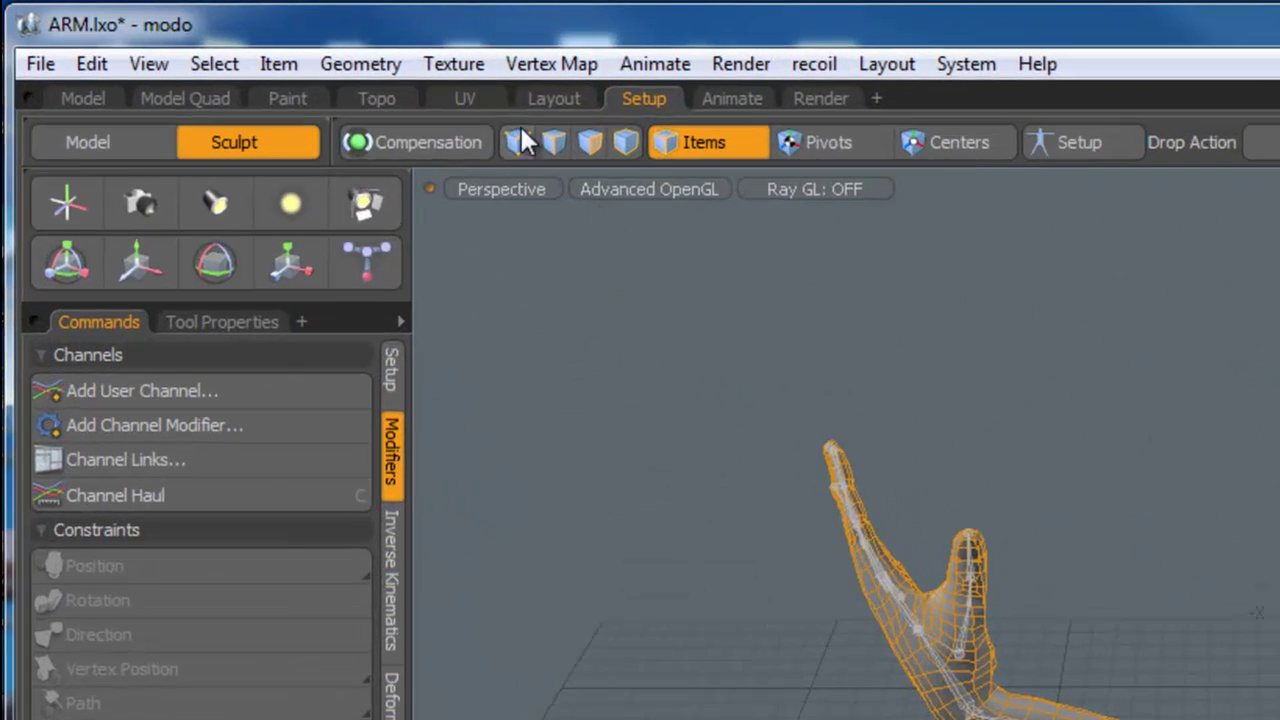
# Step: Freeze the bent arm mesh with Freeze Displacement and Freeze Deformation enabled
pyautogui.click(390, 66)
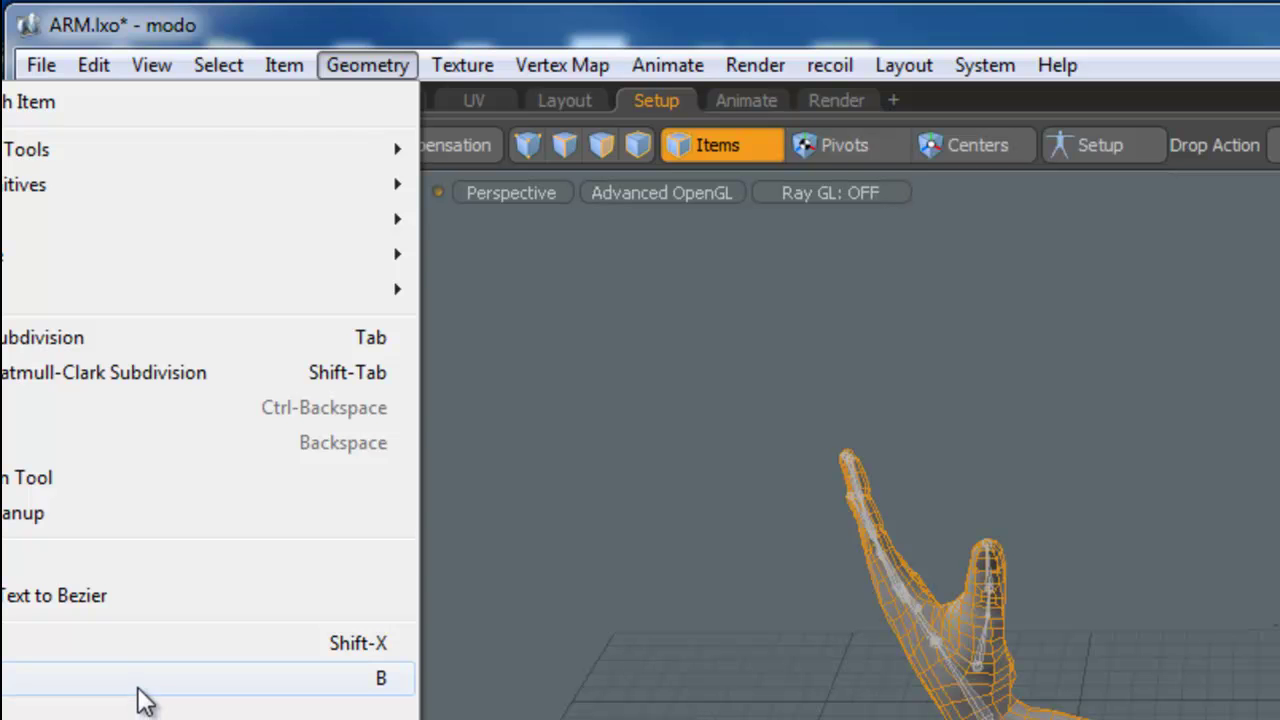
pyautogui.click(111, 560)
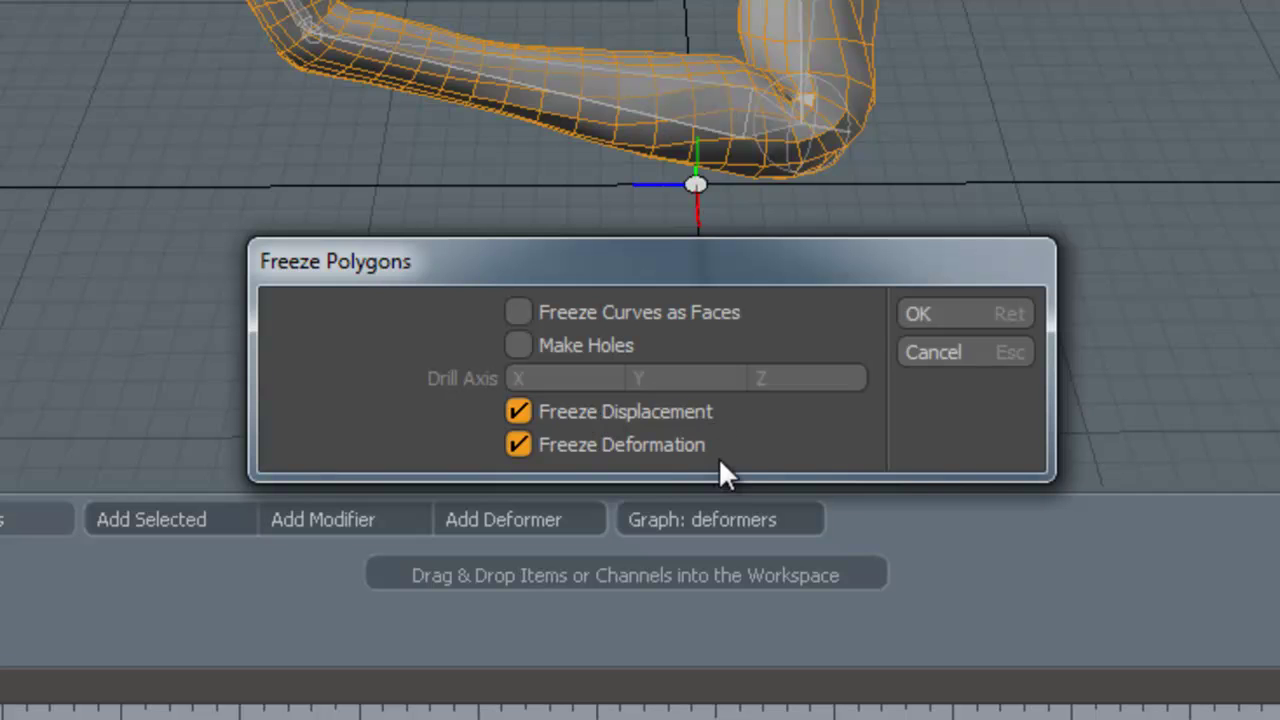
pyautogui.click(966, 314)
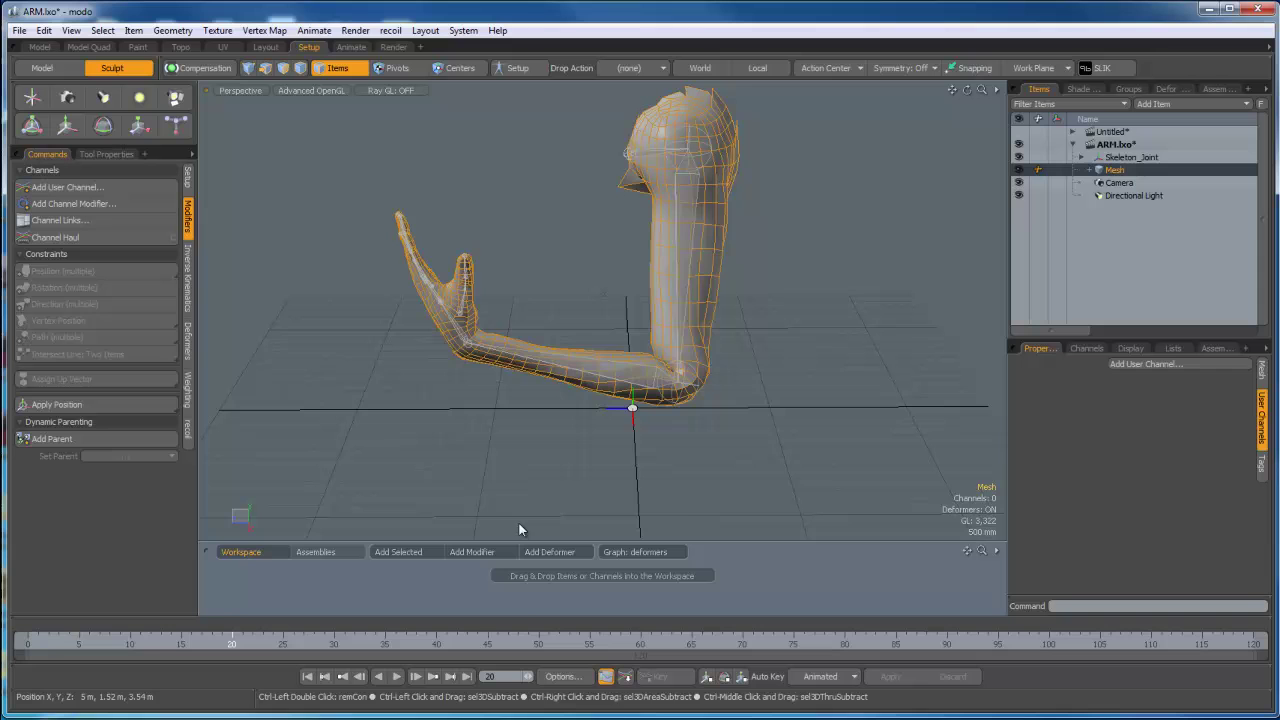
# Step: Turn the arm mesh's subdivision surface back on at frame 20
pyautogui.press('Tab')
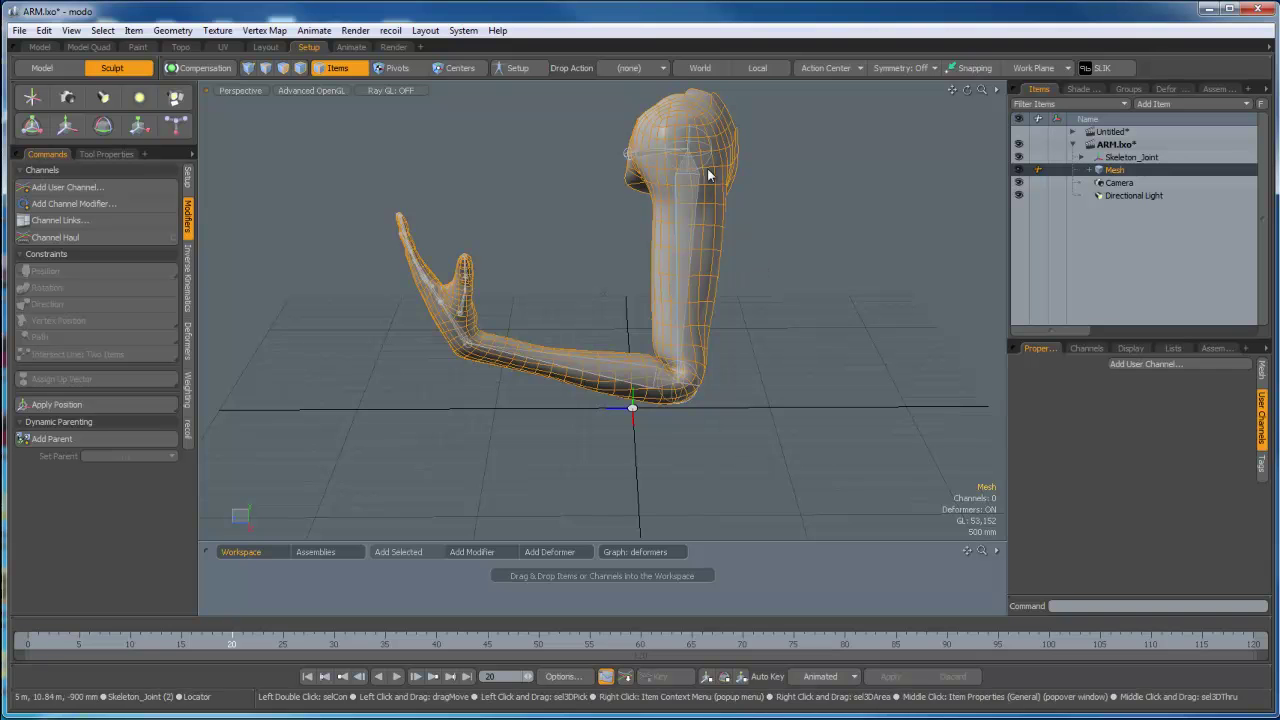
pyautogui.moveTo(233, 641)
pyautogui.mouseDown()
pyautogui.moveTo(140, 644)
pyautogui.moveTo(232, 643)
pyautogui.mouseUp()
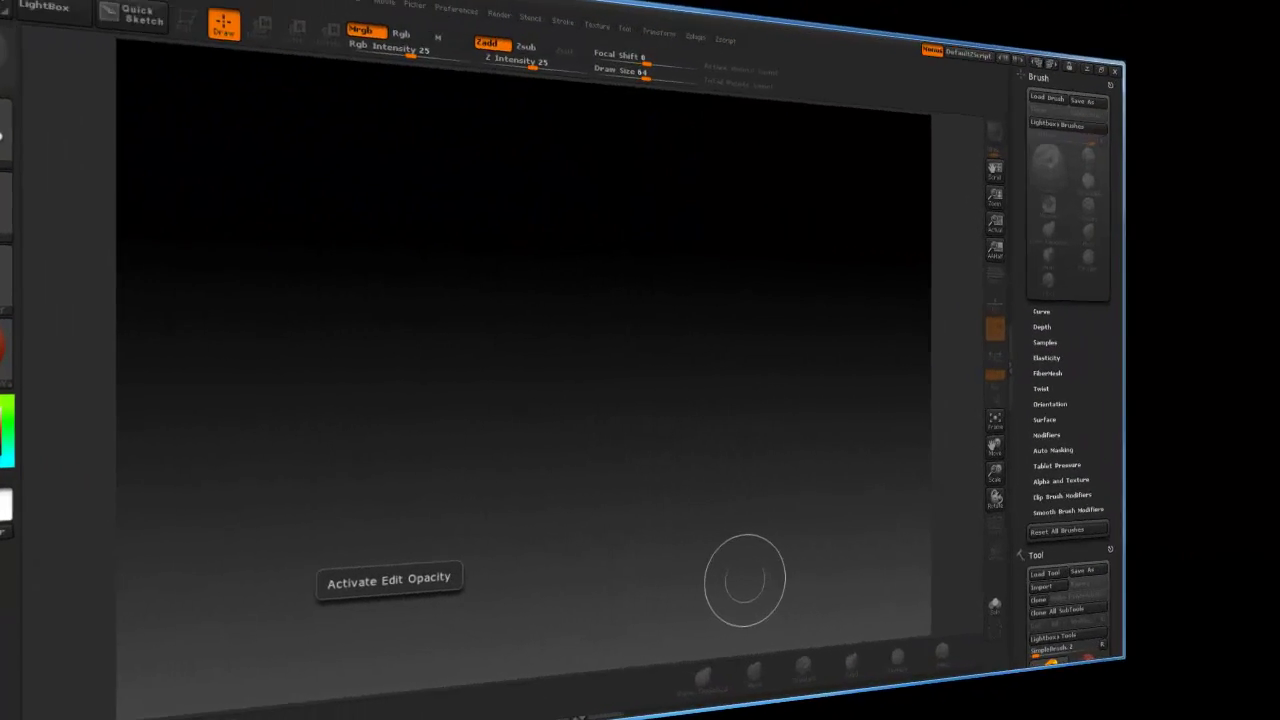
# Step: Switch to ZBrush and clear the stray brush stroke from the canvas
pyautogui.moveTo(820, 477); pyautogui.dragTo(829, 500)
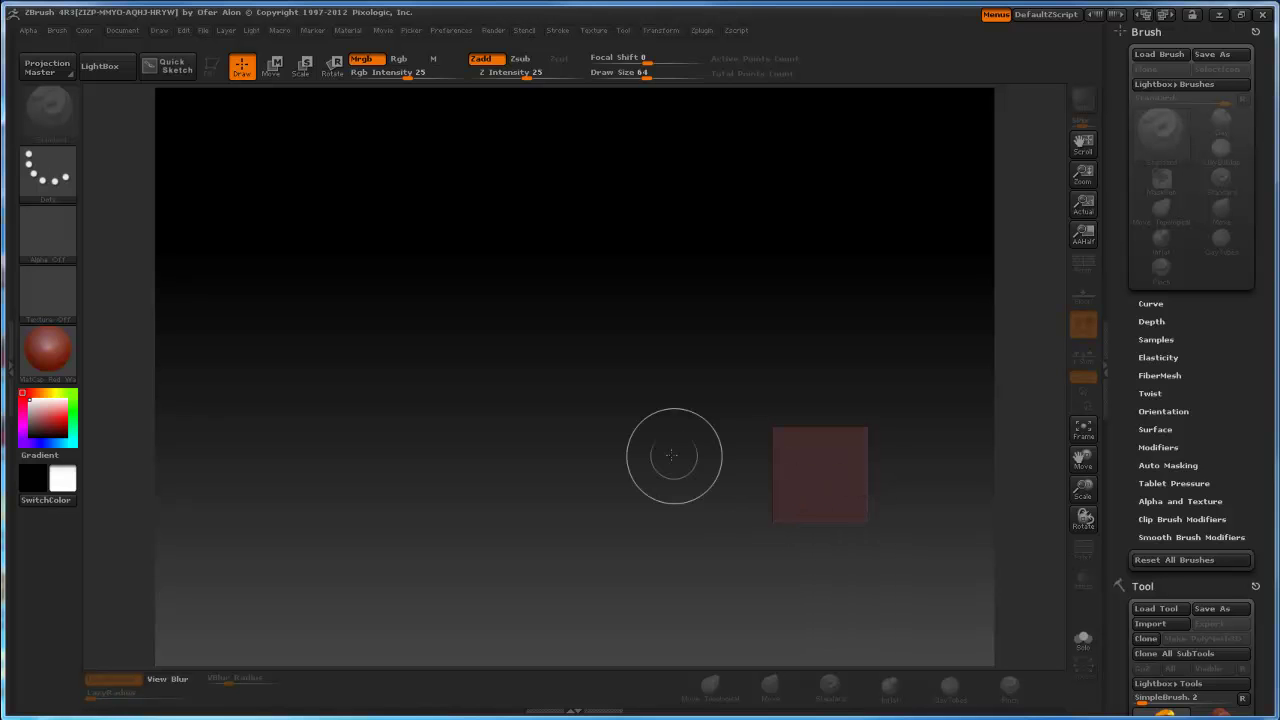
pyautogui.hotkey('ctrl', 'n')
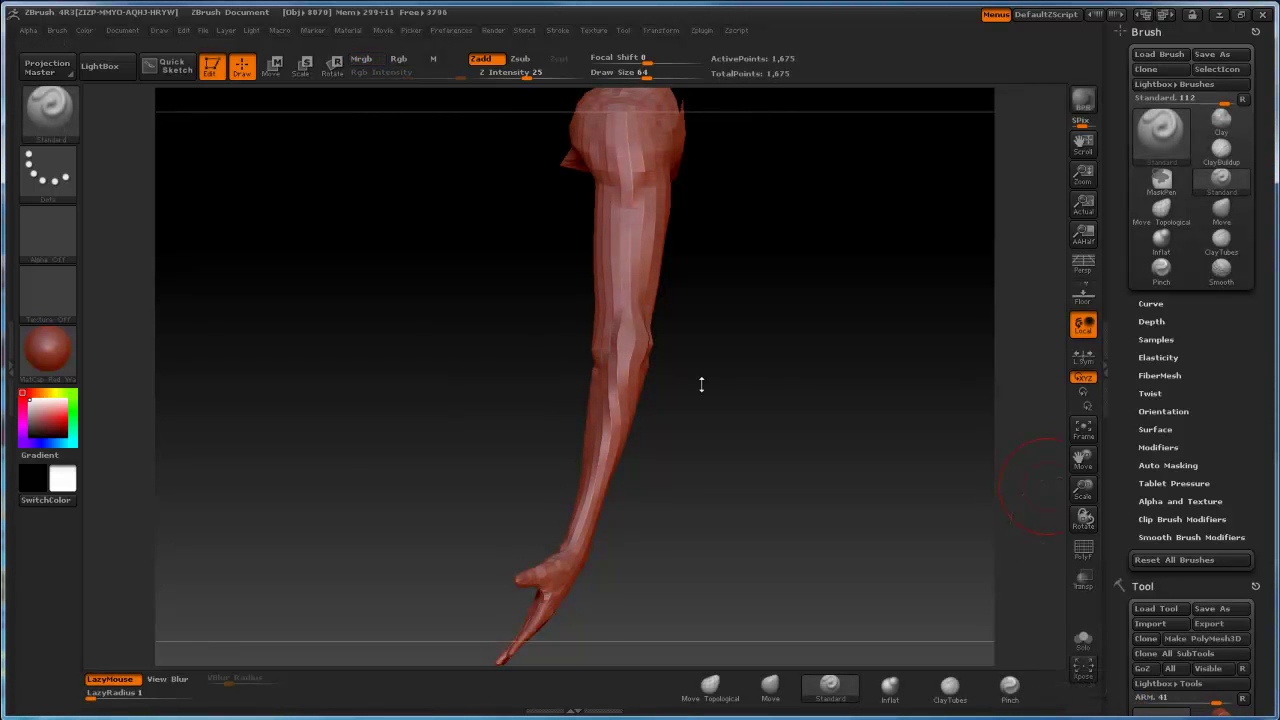
# Step: Add a new layer to the straight ARM model
pyautogui.moveTo(738, 386); pyautogui.dragTo(796, 438)
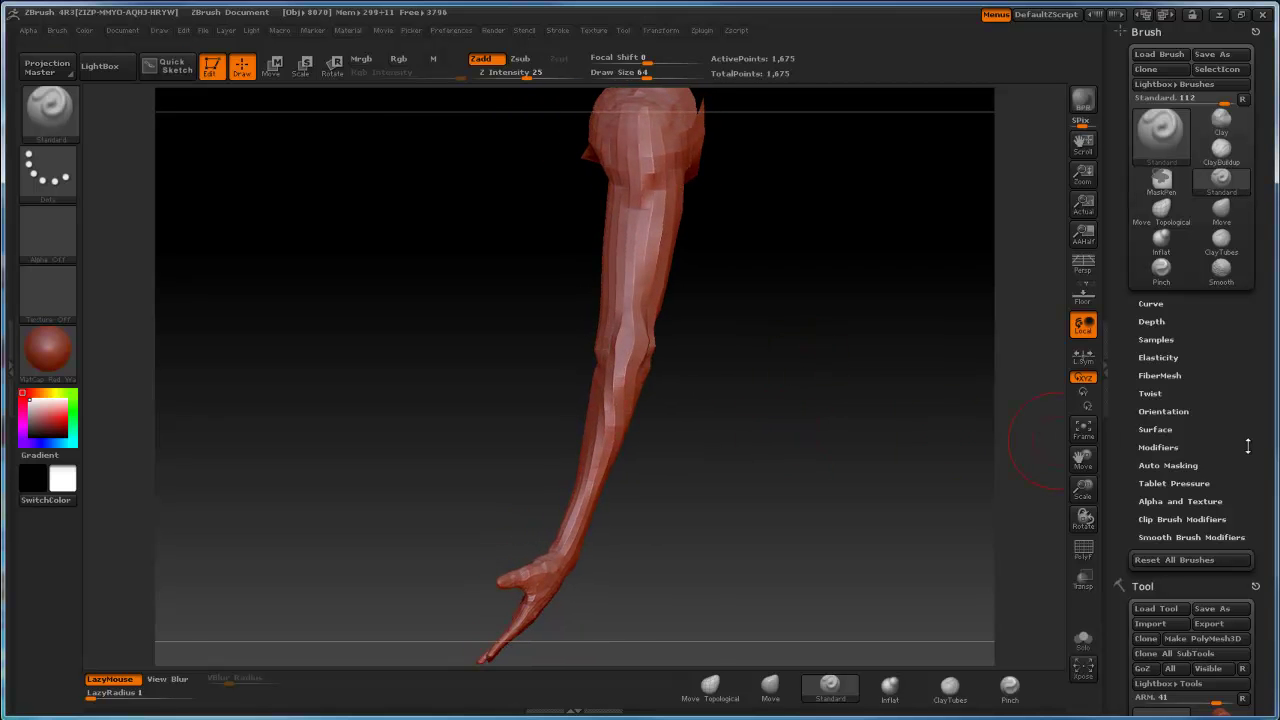
pyautogui.scroll(-5, 1230, 445)
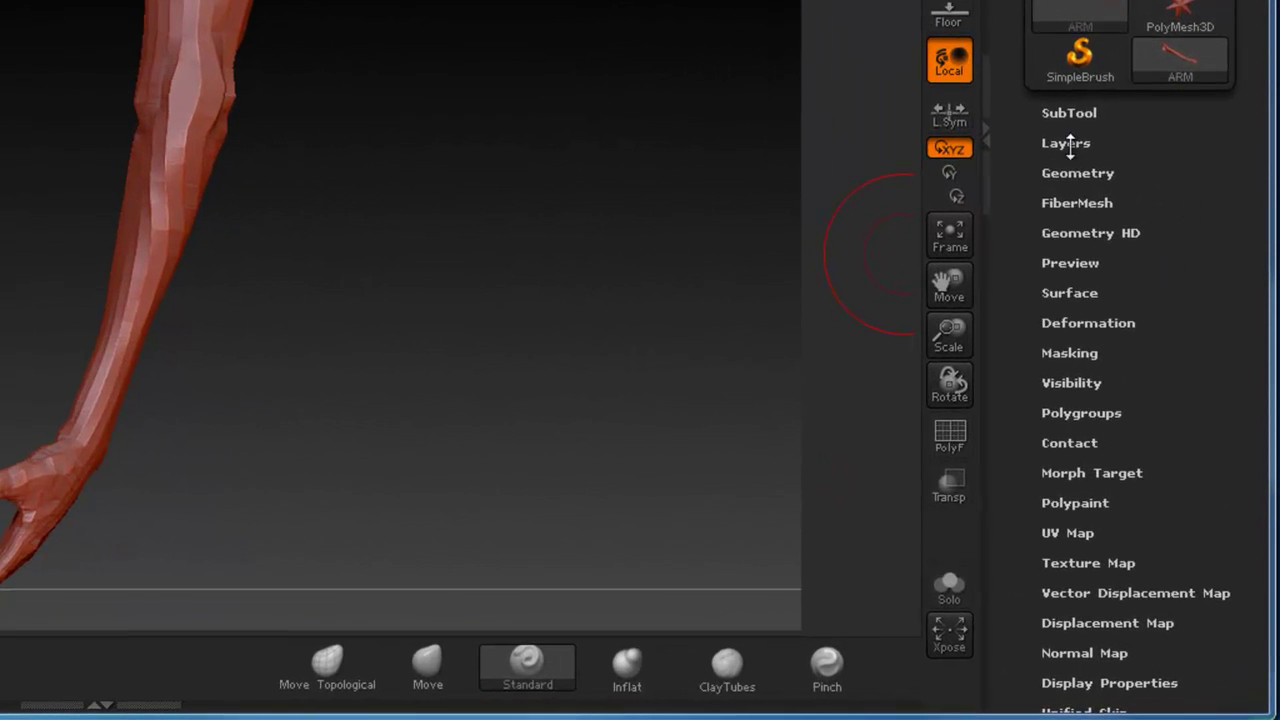
pyautogui.click(1068, 143)
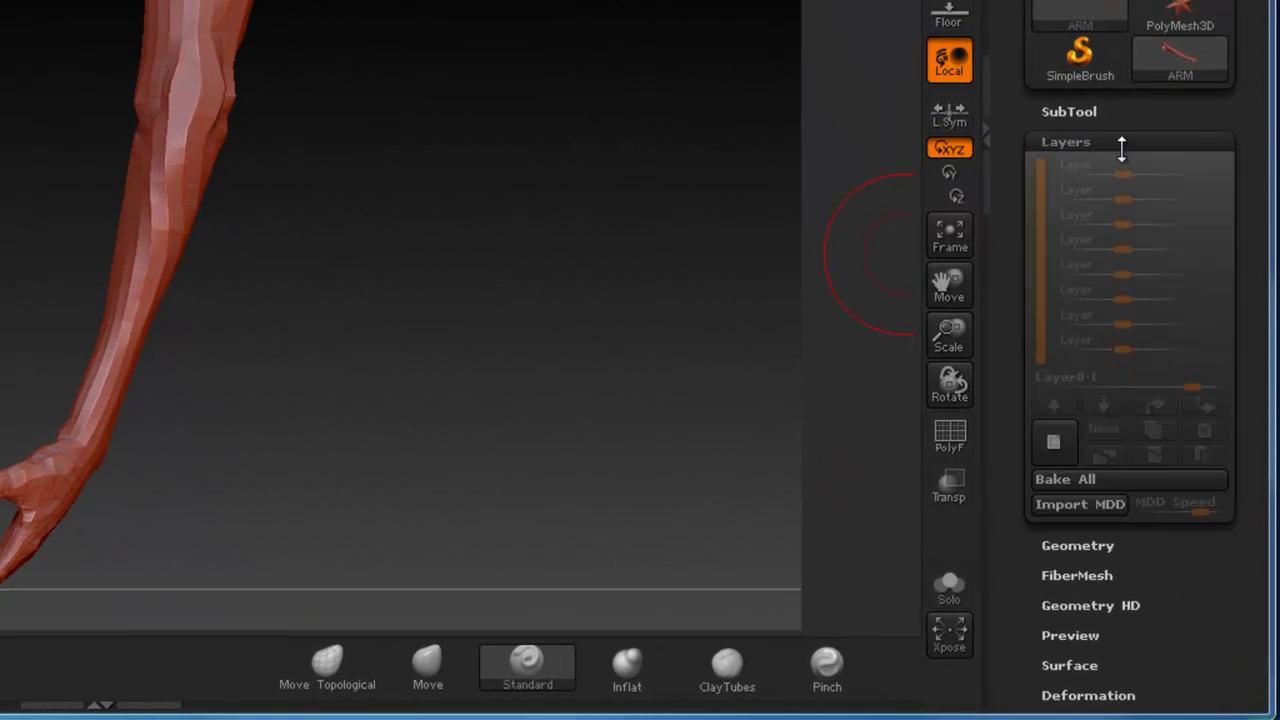
pyautogui.click(1052, 440)
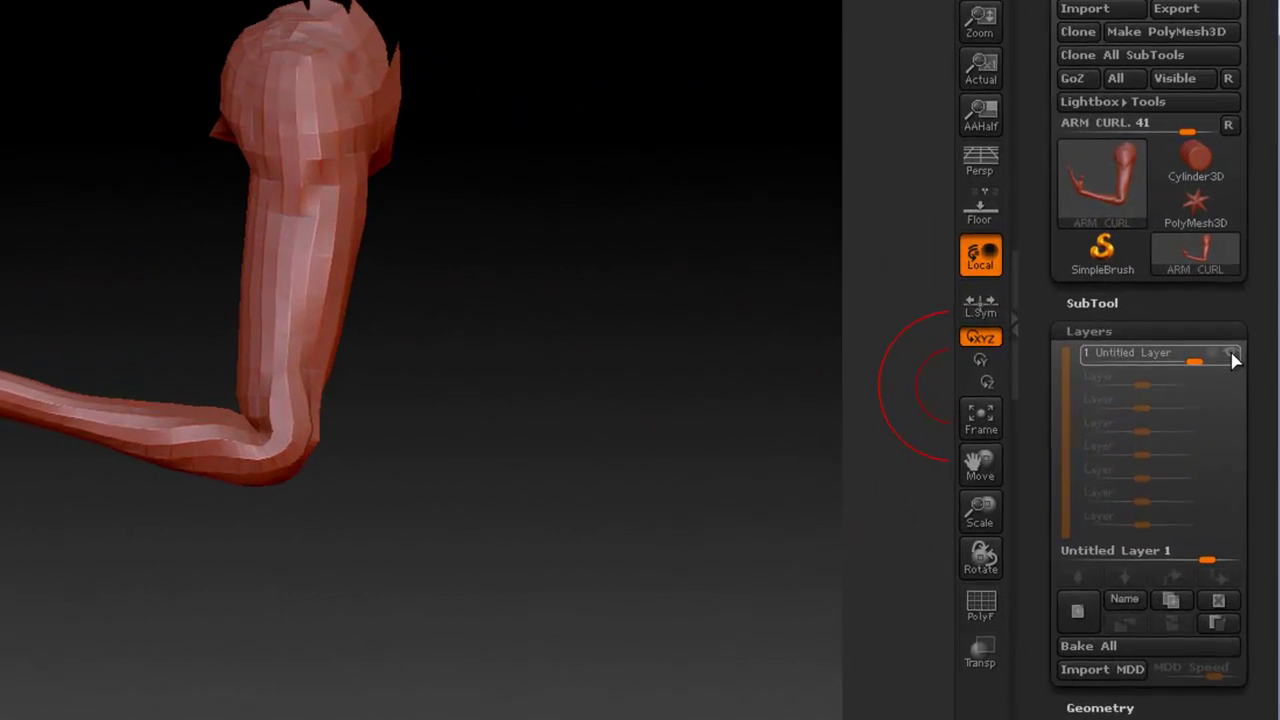
# Step: Toggle the curl layer's visibility repeatedly to compare the straight and bent arm
pyautogui.click(1233, 360)
pyautogui.click(1233, 360)
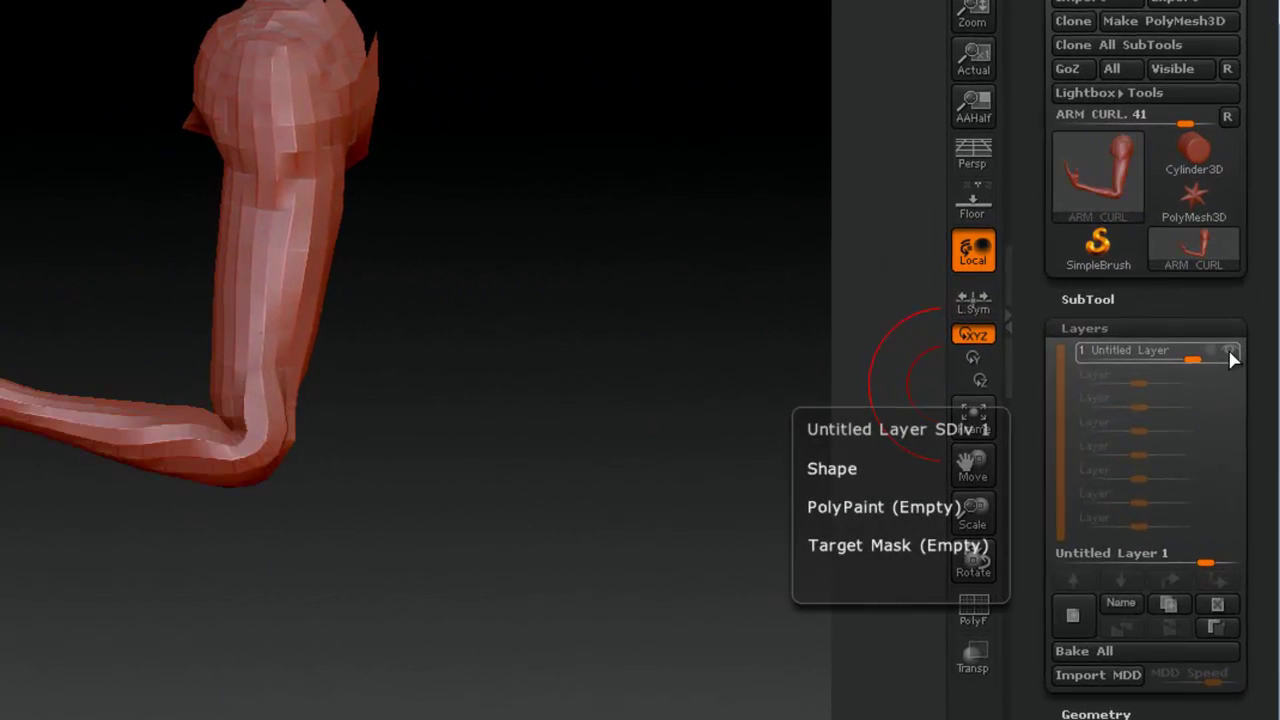
pyautogui.click(1233, 360)
pyautogui.click(1233, 360)
pyautogui.click(1233, 360)
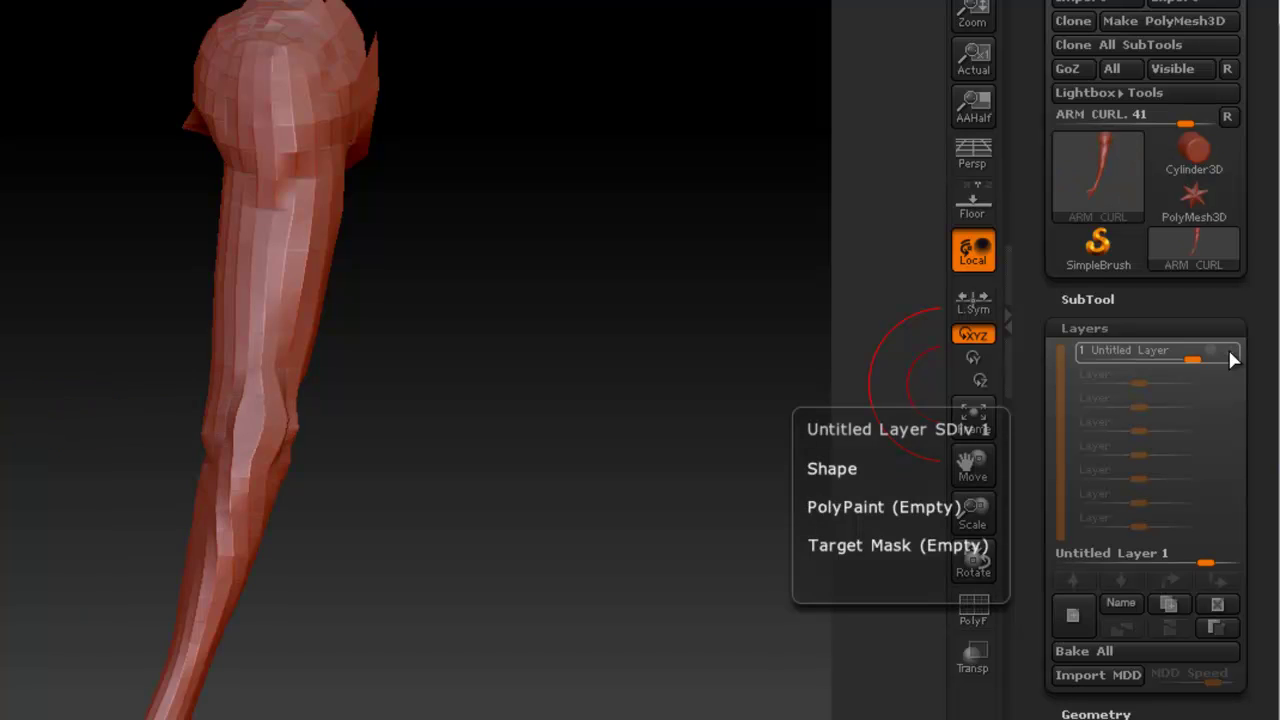
pyautogui.click(1233, 359)
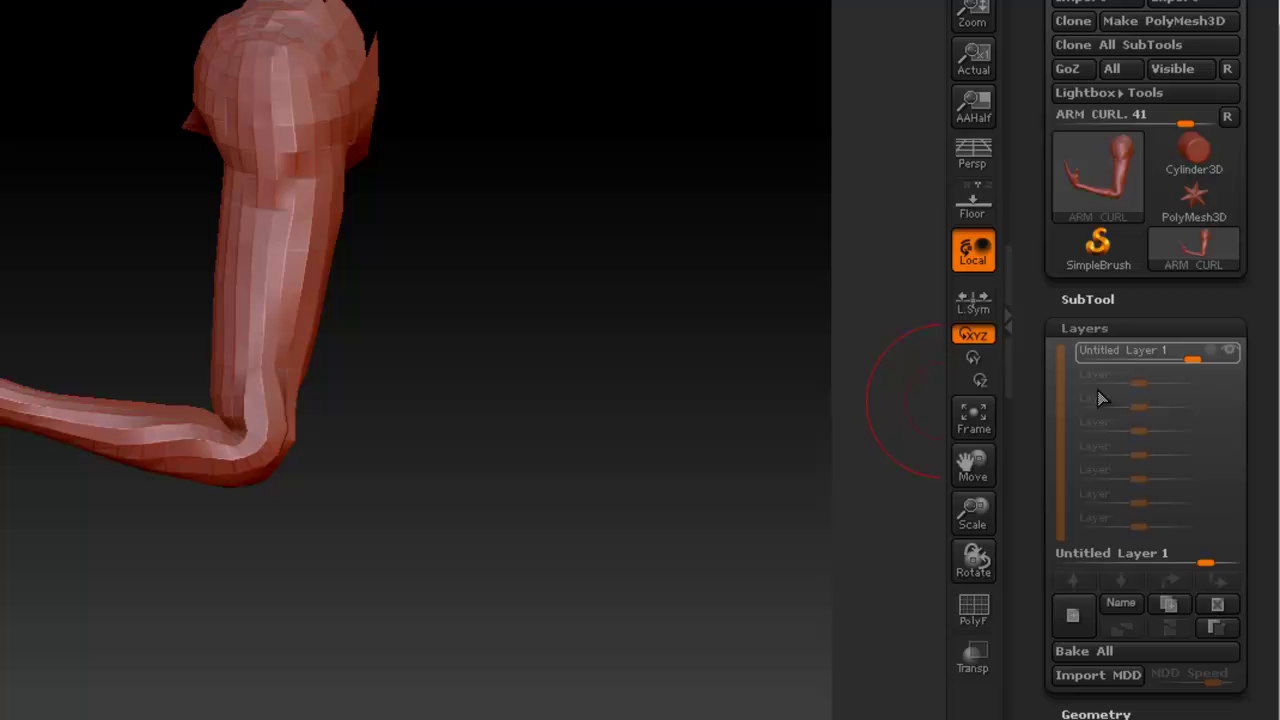
# Step: Add a second layer and sculpt a bulging bicep on the front of the bent upper arm
pyautogui.click(1070, 617)
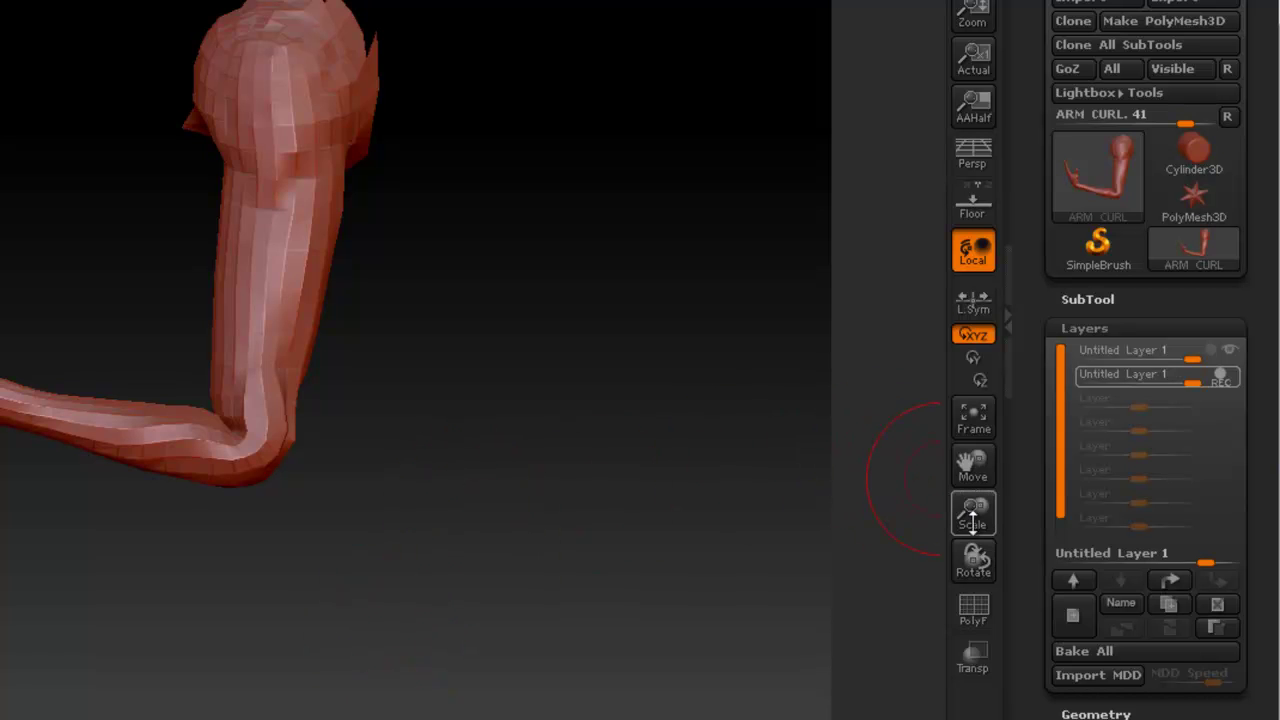
pyautogui.moveTo(970, 510); pyautogui.dragTo(365, 14)
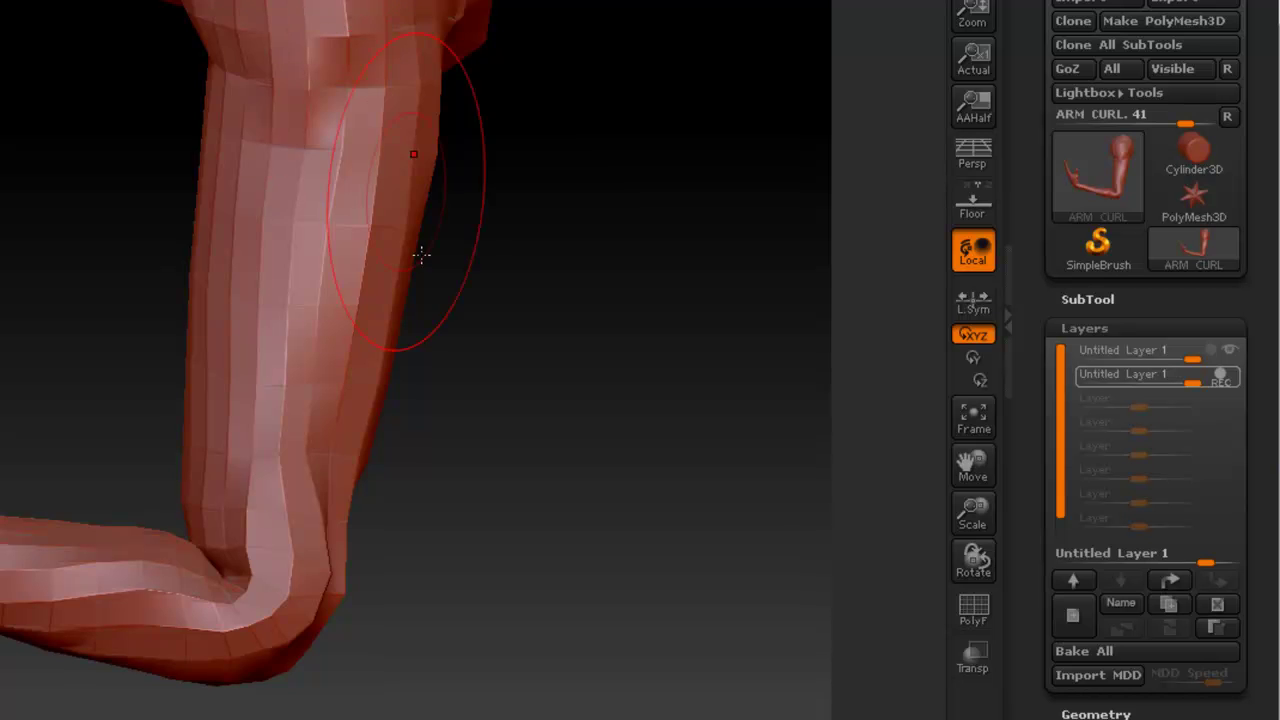
pyautogui.moveTo(410, 700)
pyautogui.mouseDown()
pyautogui.moveTo(449, 691)
pyautogui.moveTo(580, 320)
pyautogui.moveTo(574, 358)
pyautogui.moveTo(586, 257)
pyautogui.moveTo(594, 423)
pyautogui.moveTo(572, 413)
pyautogui.mouseUp()
pyautogui.moveTo(989, 423)
pyautogui.mouseDown()
pyautogui.moveTo(731, 363)
pyautogui.moveTo(889, 363)
pyautogui.moveTo(580, 306)
pyautogui.mouseUp()
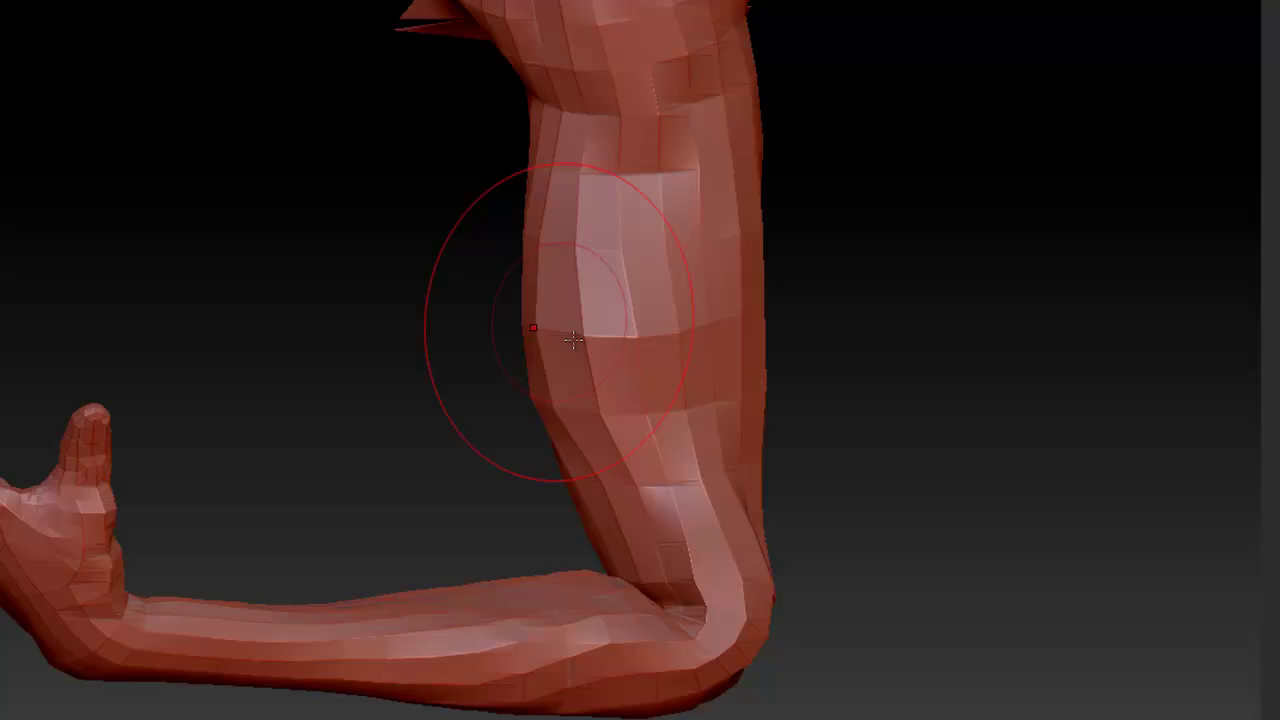
pyautogui.moveTo(823, 283)
pyautogui.mouseDown()
pyautogui.moveTo(822, 299)
pyautogui.moveTo(989, 291)
pyautogui.moveTo(1037, 306)
pyautogui.moveTo(974, 263)
pyautogui.moveTo(810, 249)
pyautogui.moveTo(783, 391)
pyautogui.moveTo(971, 460)
pyautogui.moveTo(929, 526)
pyautogui.mouseUp()
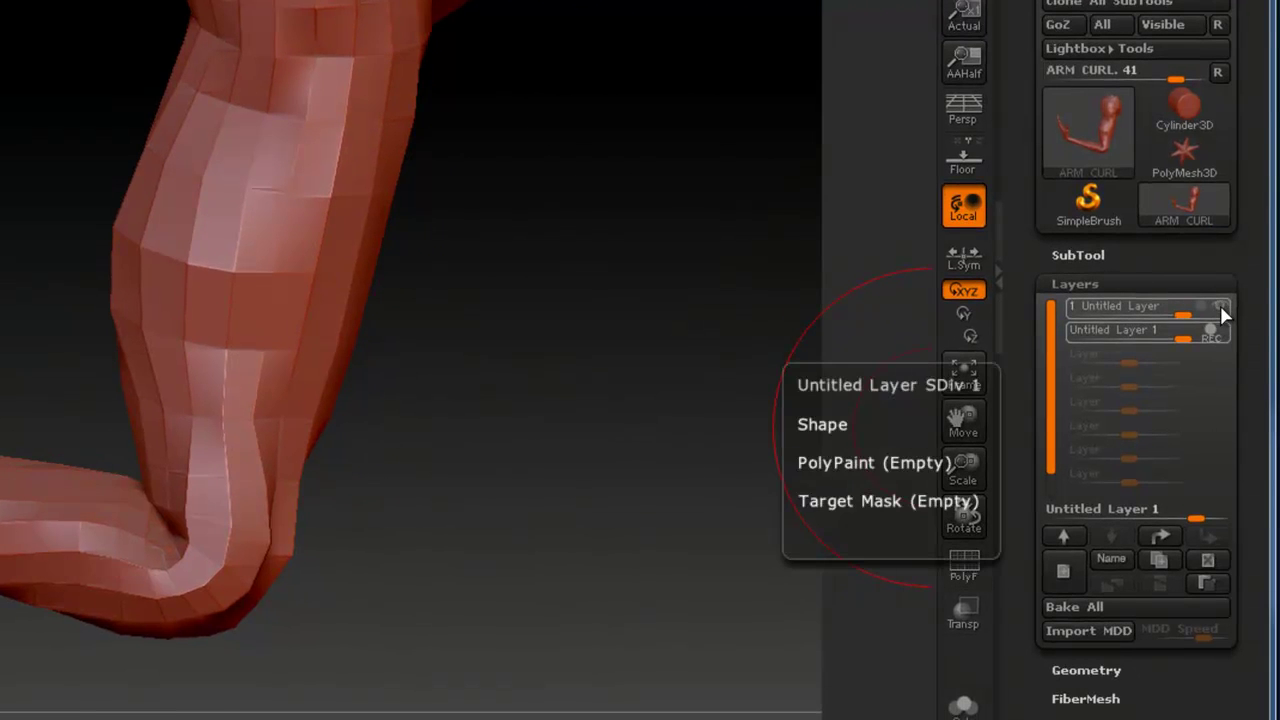
# Step: Hide the curl layer and examine the sculpted bicep on the straight arm from several angles
pyautogui.click(1220, 305)
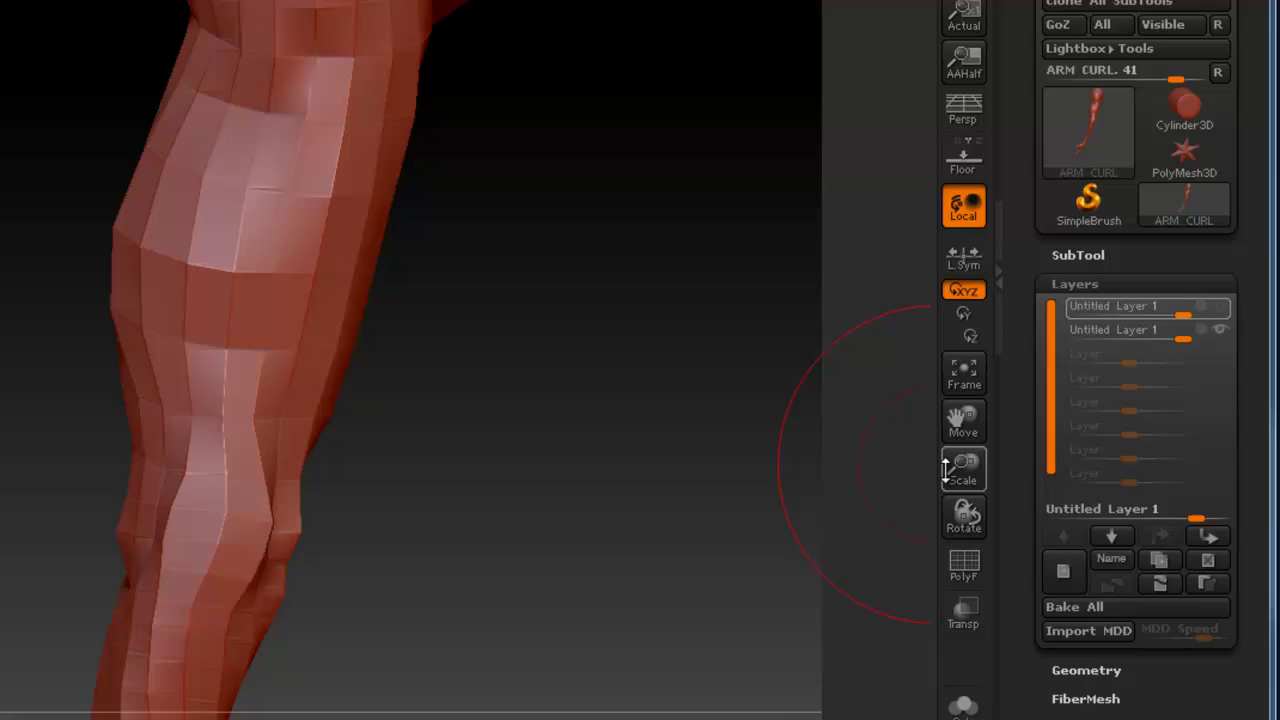
pyautogui.moveTo(963, 466)
pyautogui.mouseDown()
pyautogui.moveTo(953, 410)
pyautogui.moveTo(354, 303)
pyautogui.moveTo(408, 303)
pyautogui.mouseUp()
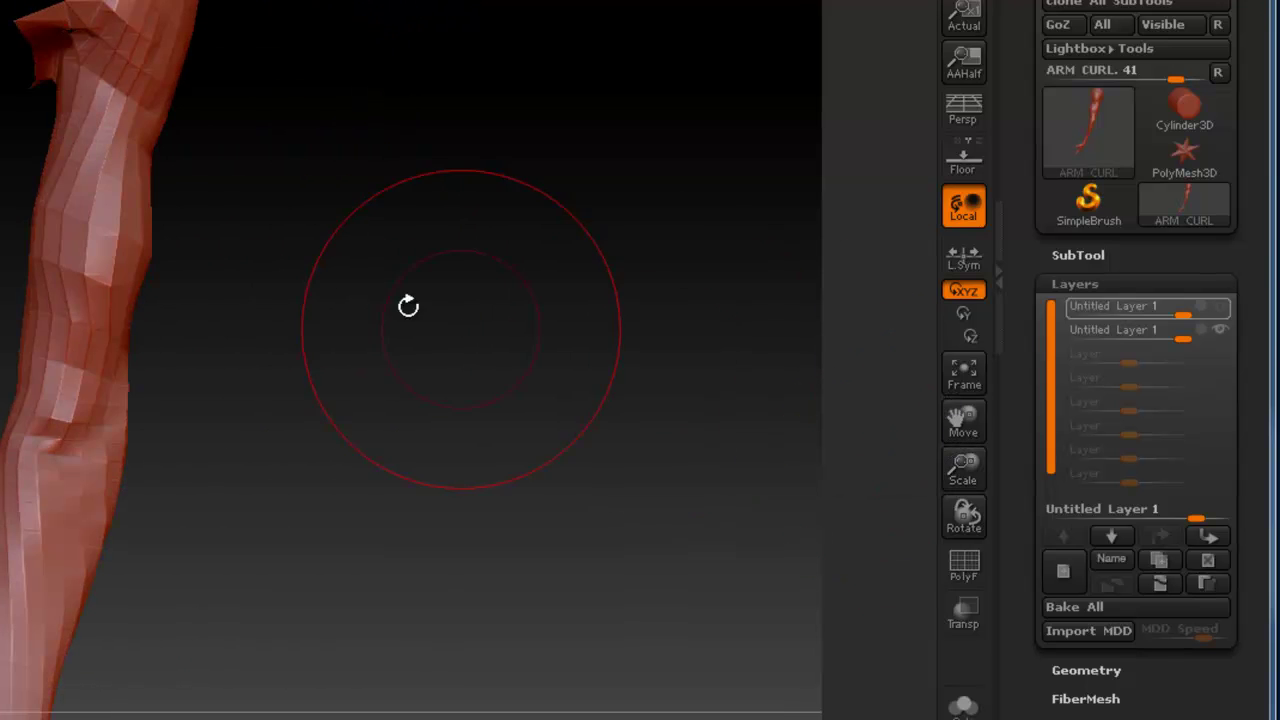
pyautogui.moveTo(230, 418)
pyautogui.mouseDown()
pyautogui.moveTo(309, 423)
pyautogui.moveTo(243, 409)
pyautogui.mouseUp()
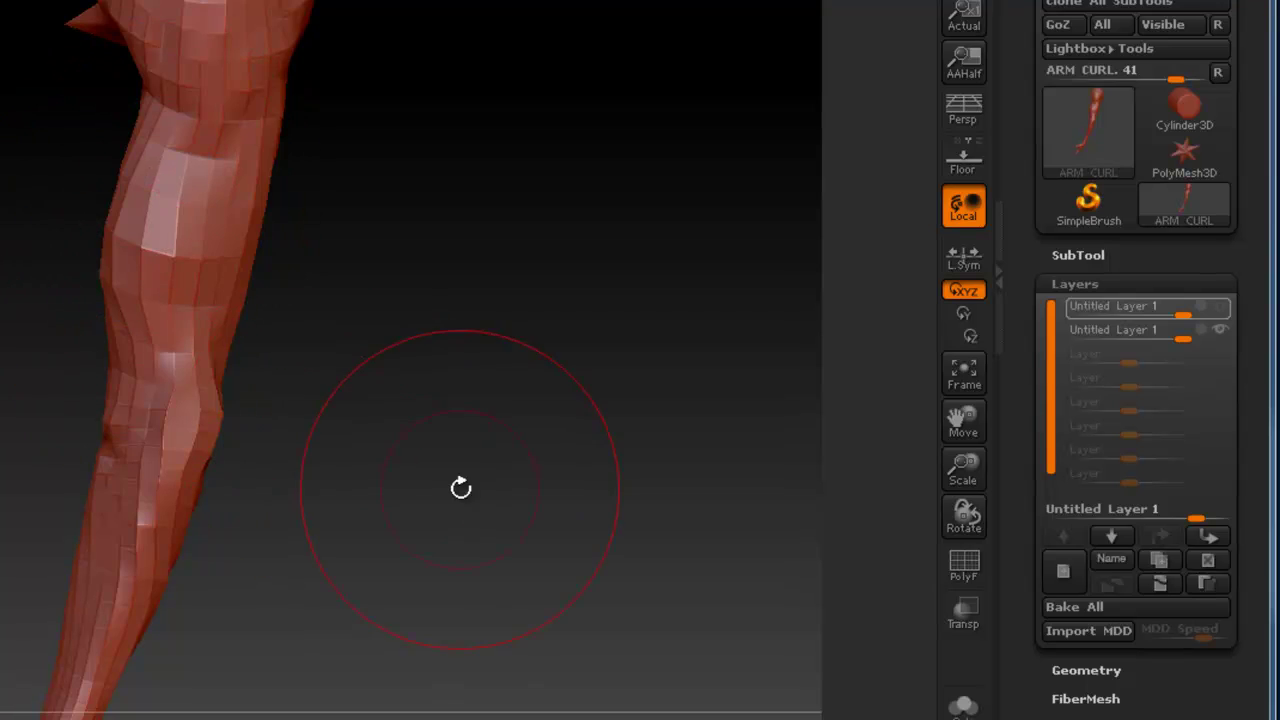
pyautogui.moveTo(460, 486); pyautogui.dragTo(341, 335)
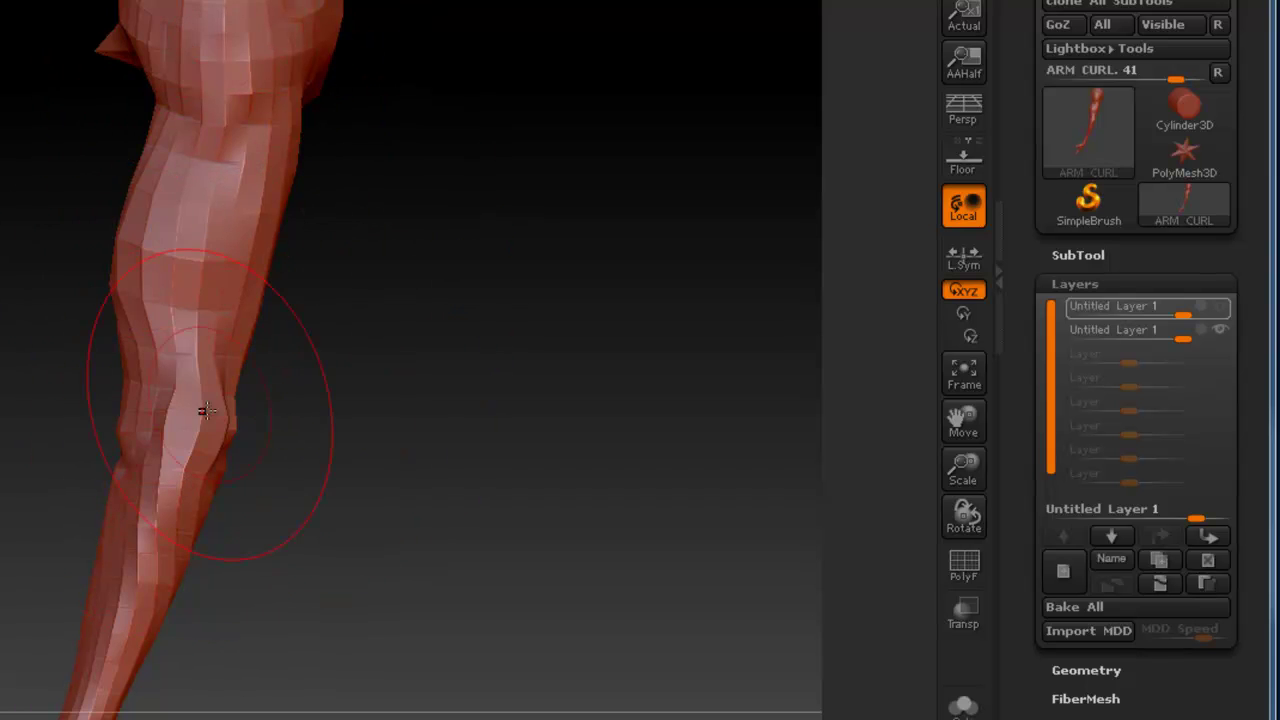
pyautogui.moveTo(300, 520)
pyautogui.mouseDown()
pyautogui.moveTo(442, 465)
pyautogui.moveTo(566, 480)
pyautogui.moveTo(421, 472)
pyautogui.mouseUp()
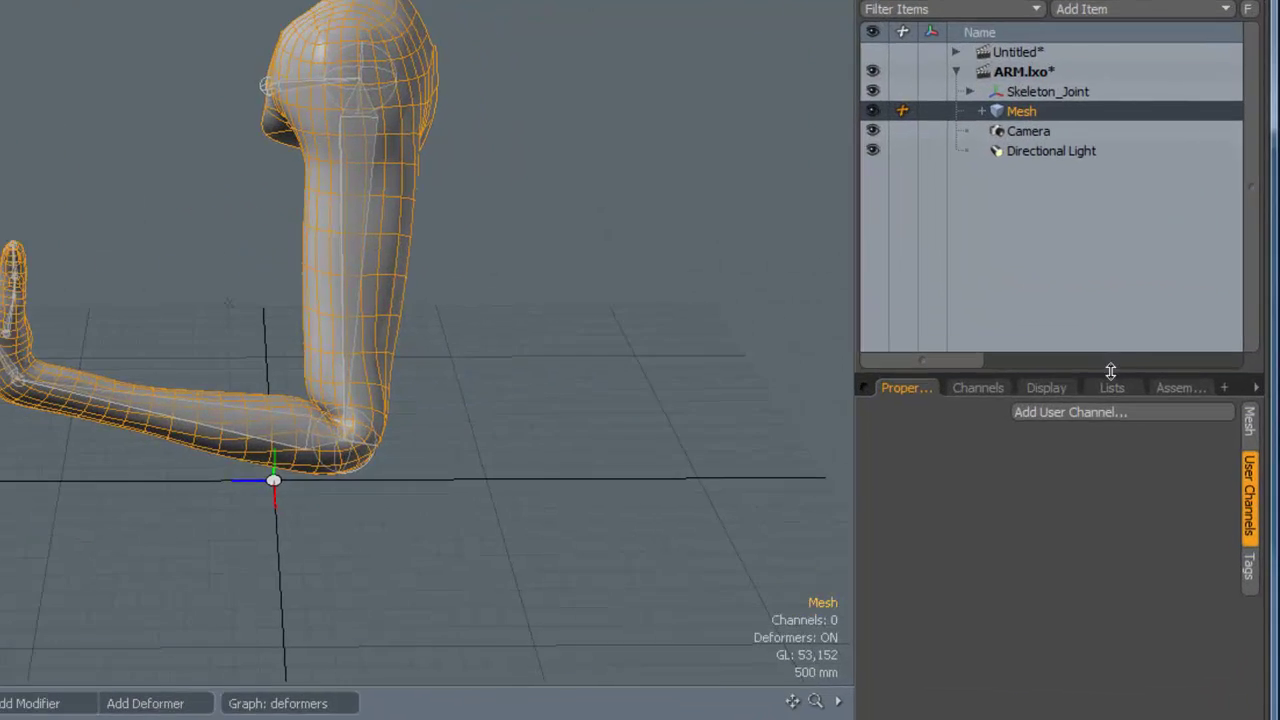
# Step: Switch back to modo and create a relative morph map named "bicep" on the arm mesh
pyautogui.click(1171, 348)
pyautogui.click(1085, 404)
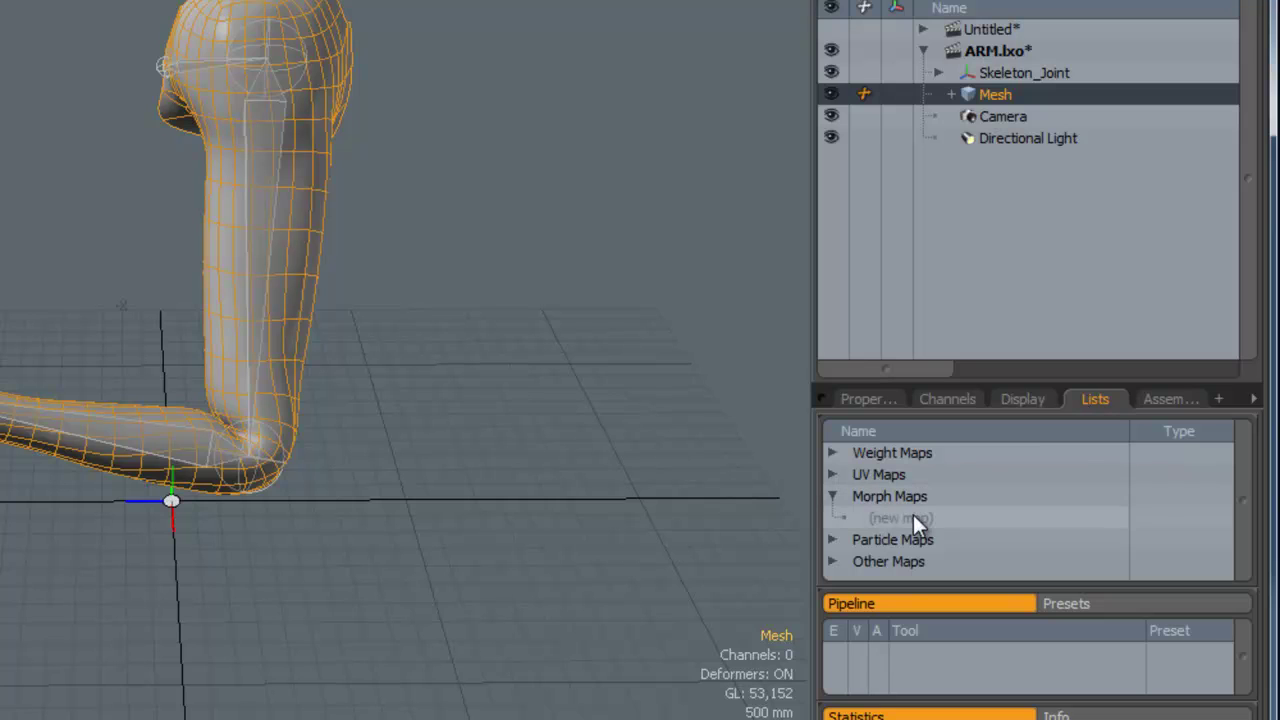
pyautogui.click(913, 517)
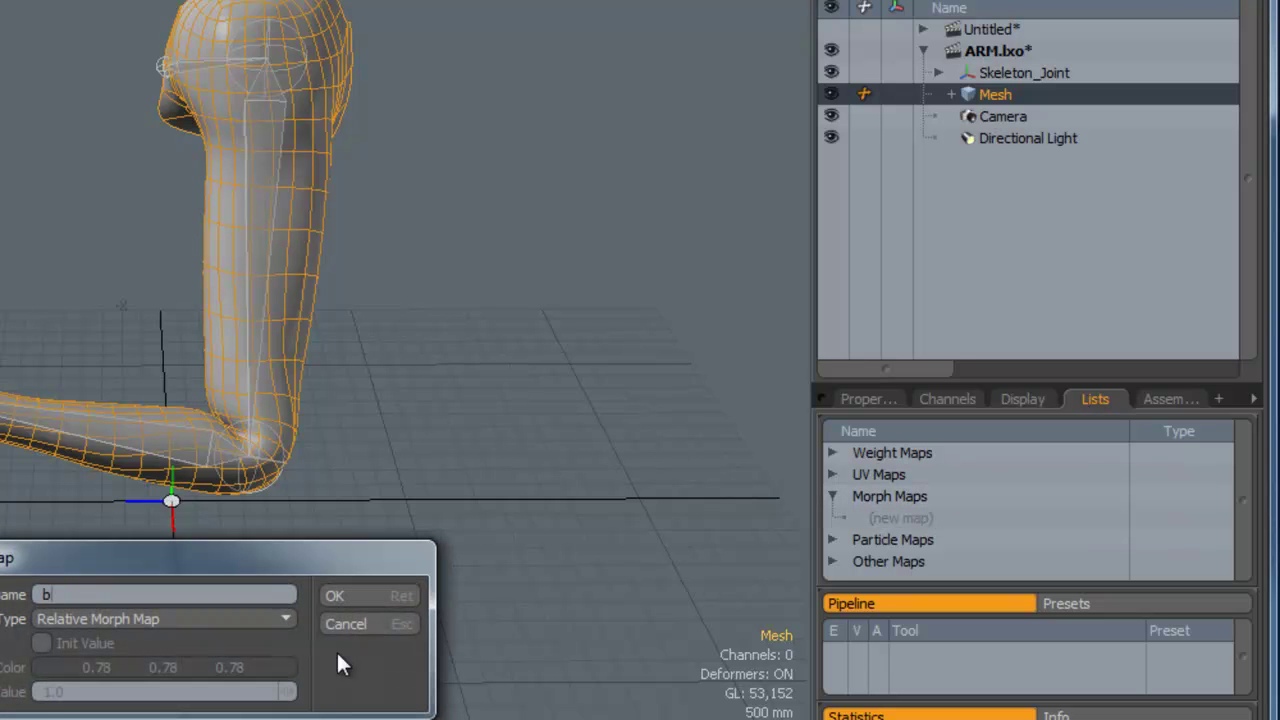
pyautogui.press('Return')
pyautogui.press('Return')
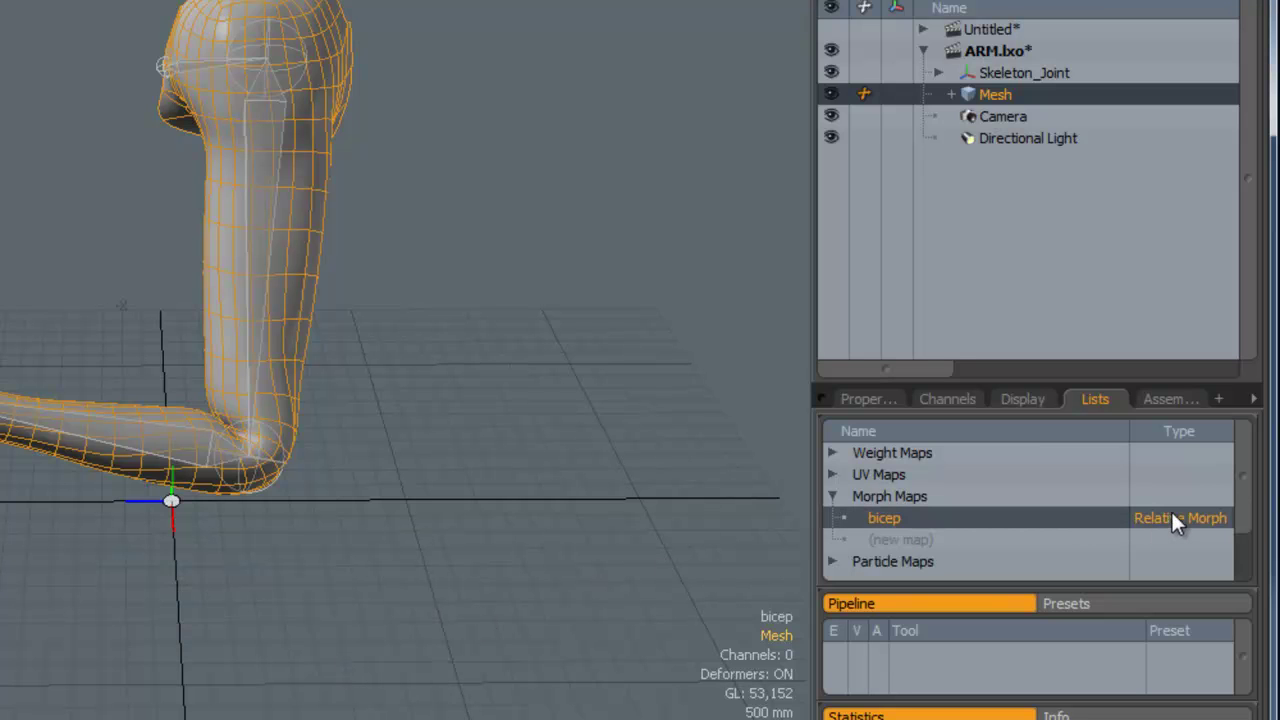
# Step: Add a Morph Influence for the bicep map and enable Use Local Transform on it
pyautogui.rightClick(1170, 517)
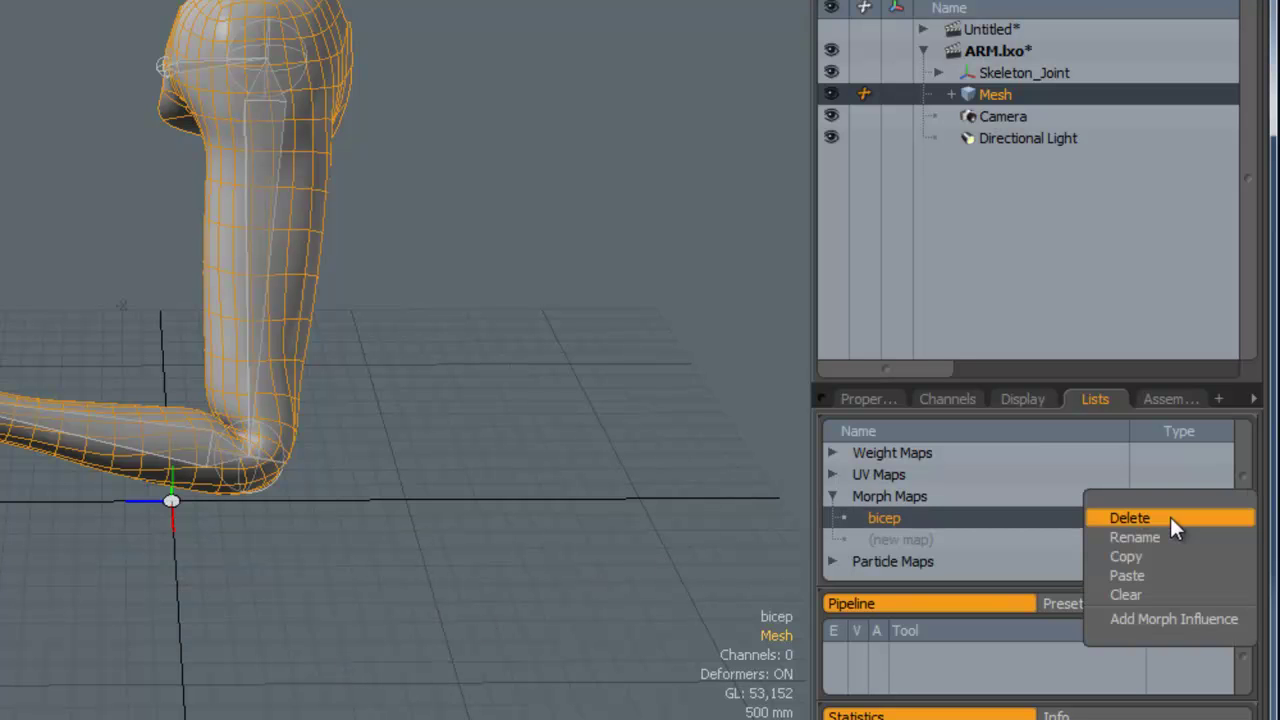
pyautogui.click(1198, 617)
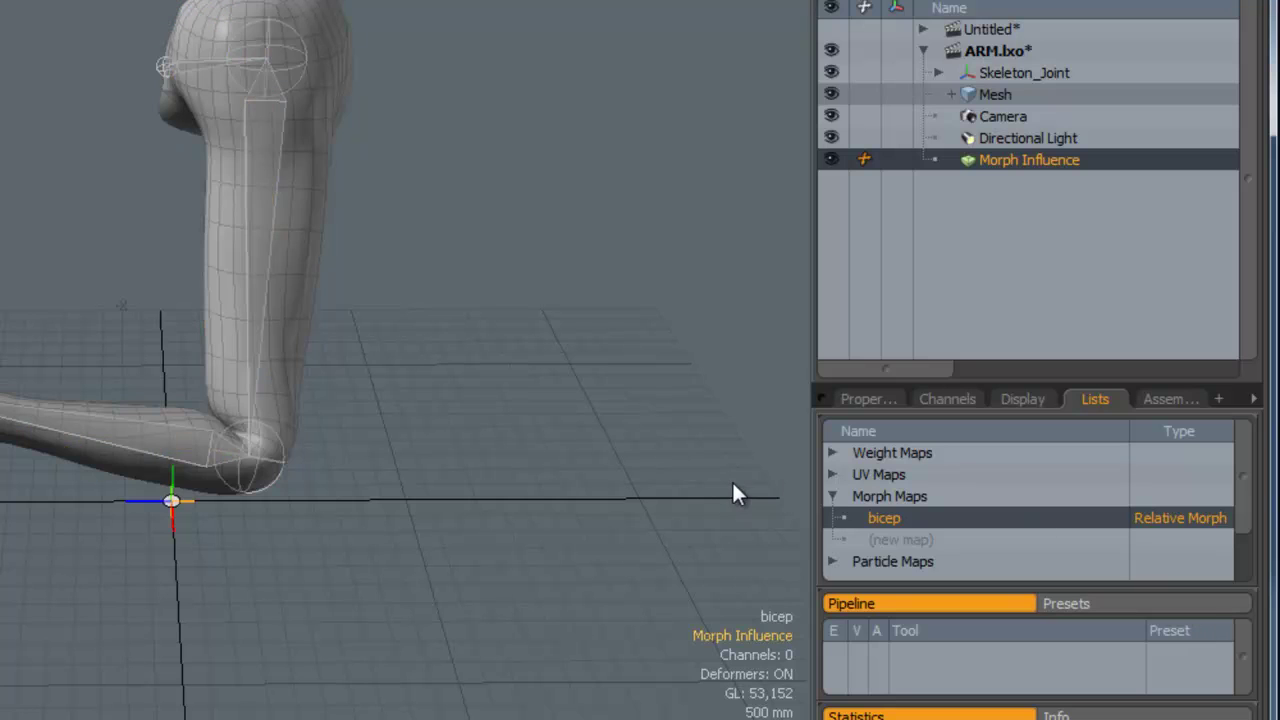
pyautogui.click(872, 399)
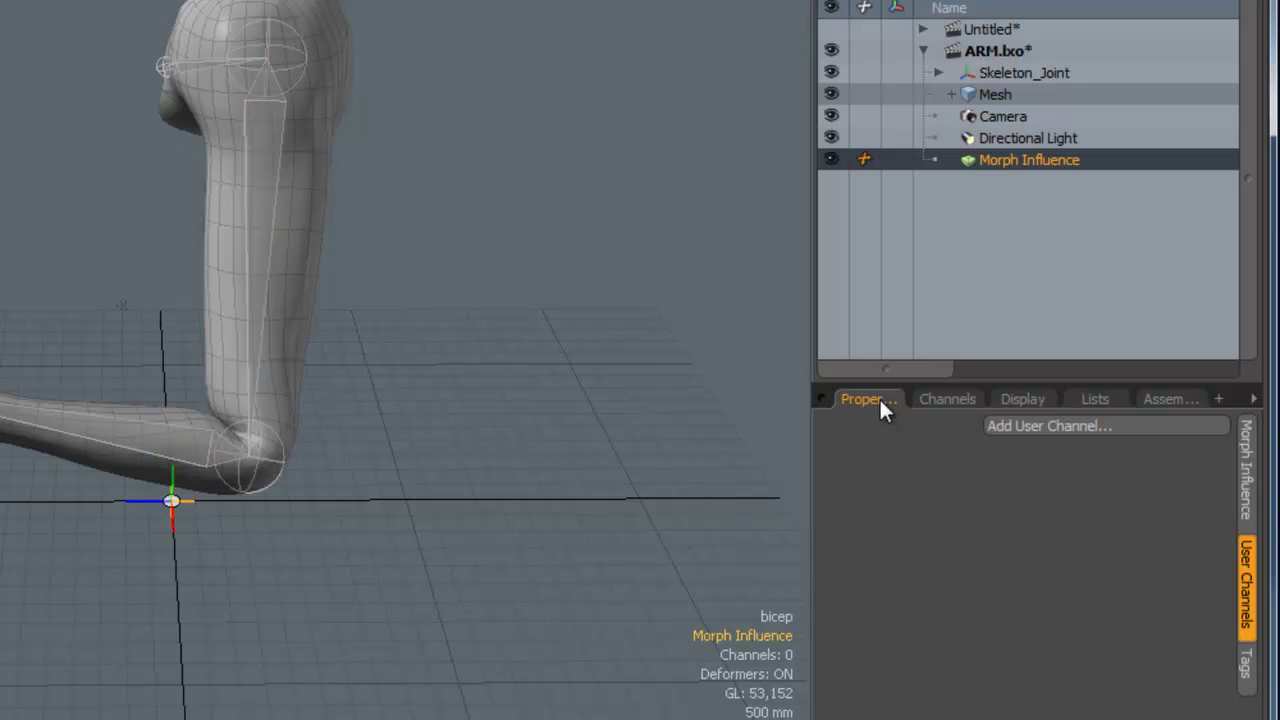
pyautogui.click(1247, 468)
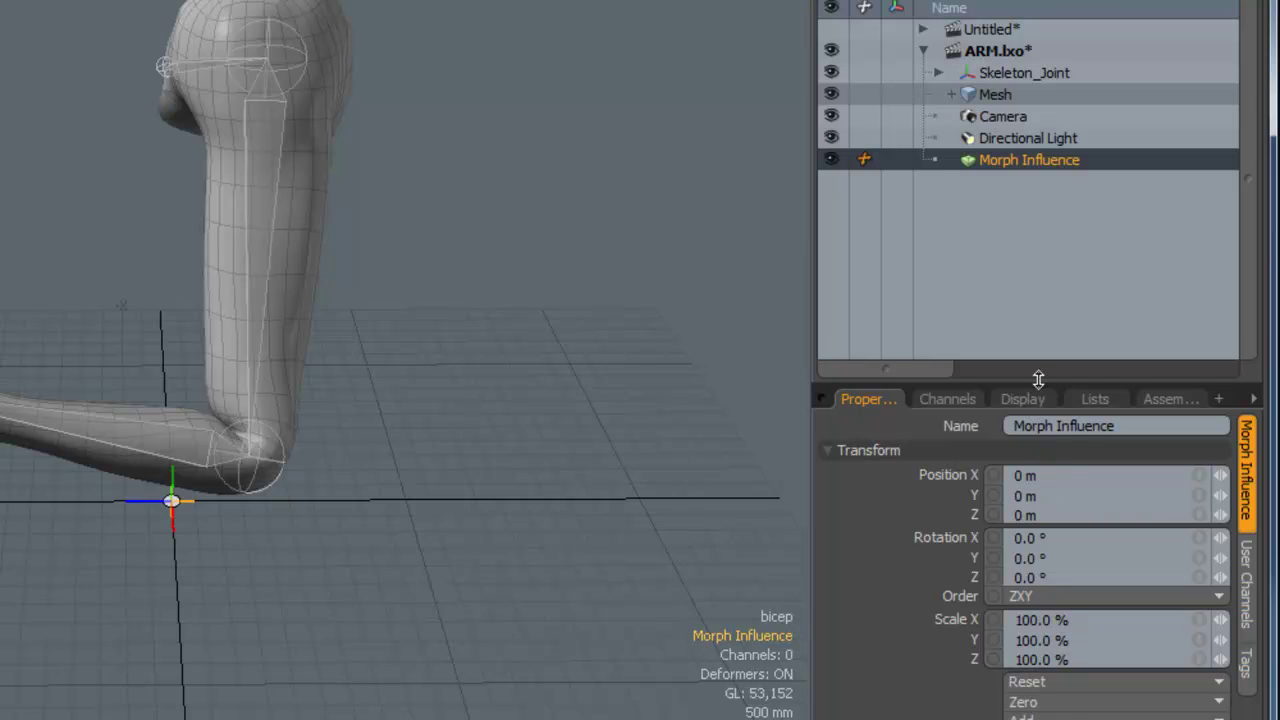
pyautogui.moveTo(1038, 379); pyautogui.dragTo(1044, 205)
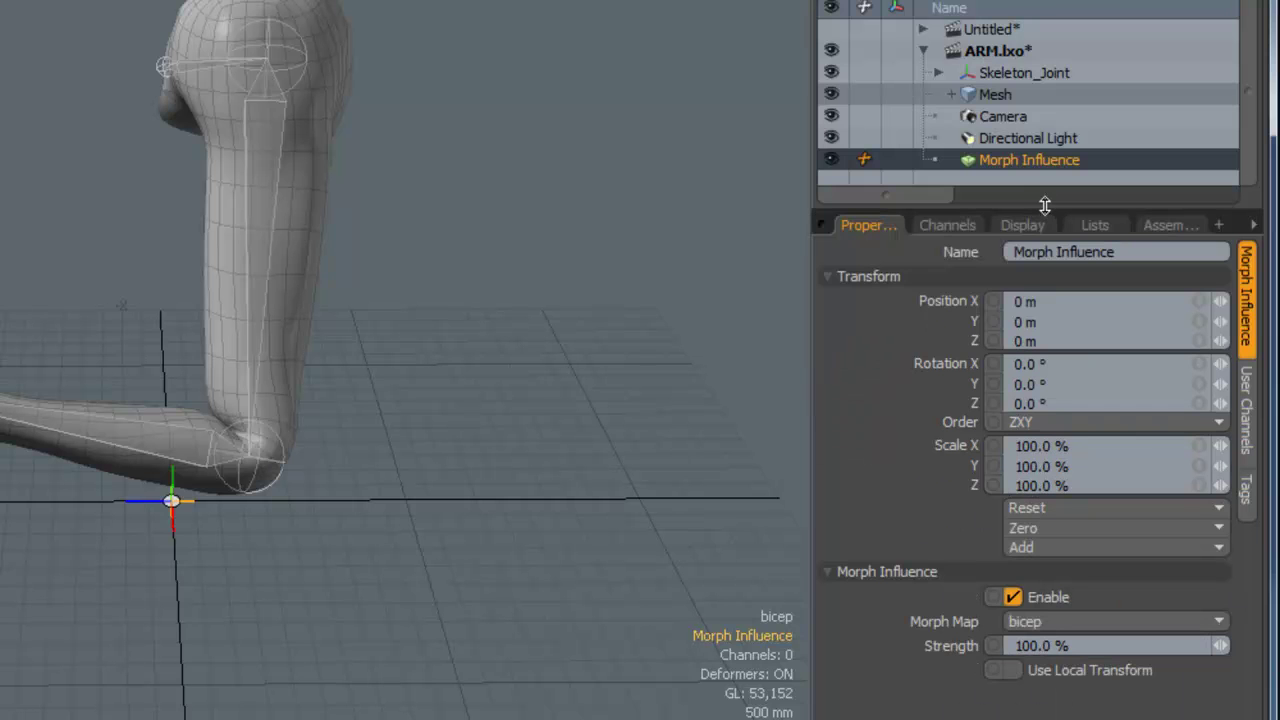
pyautogui.click(1010, 669)
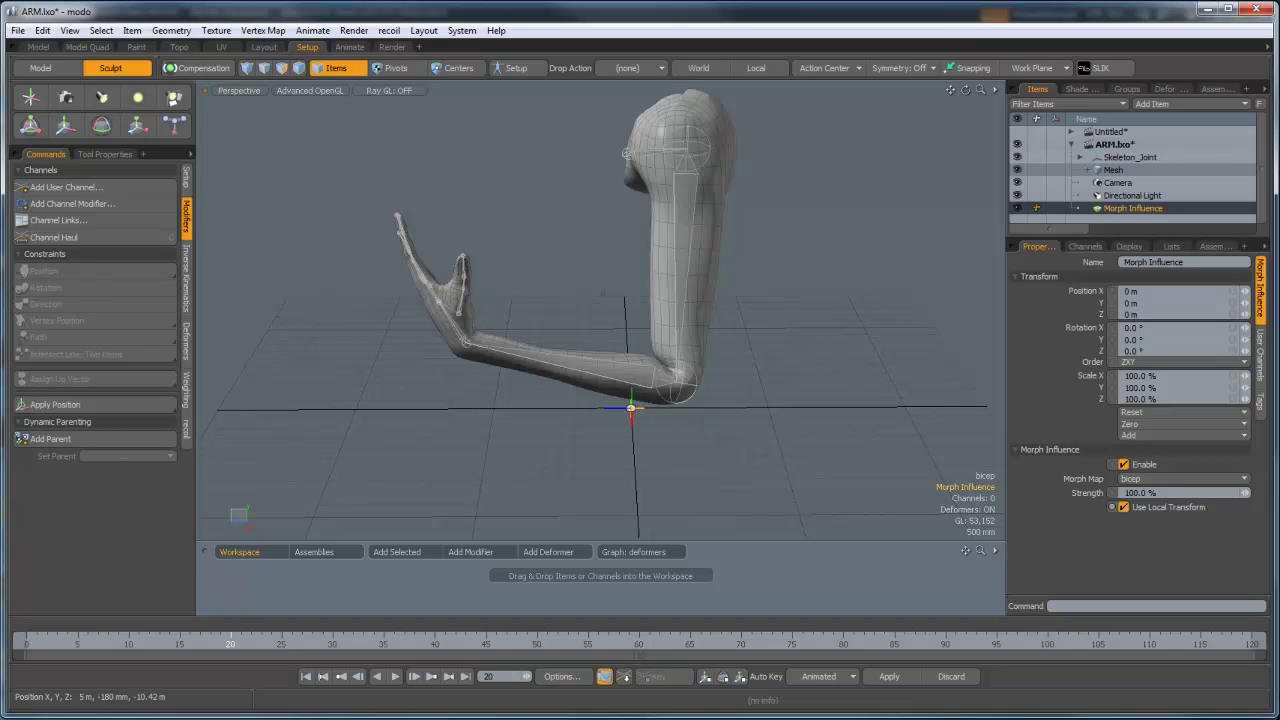
# Step: Load the ARM CURL POSED sculpt into the scene, declining to locate any of its missing bitmap files
pyautogui.click(745, 481)
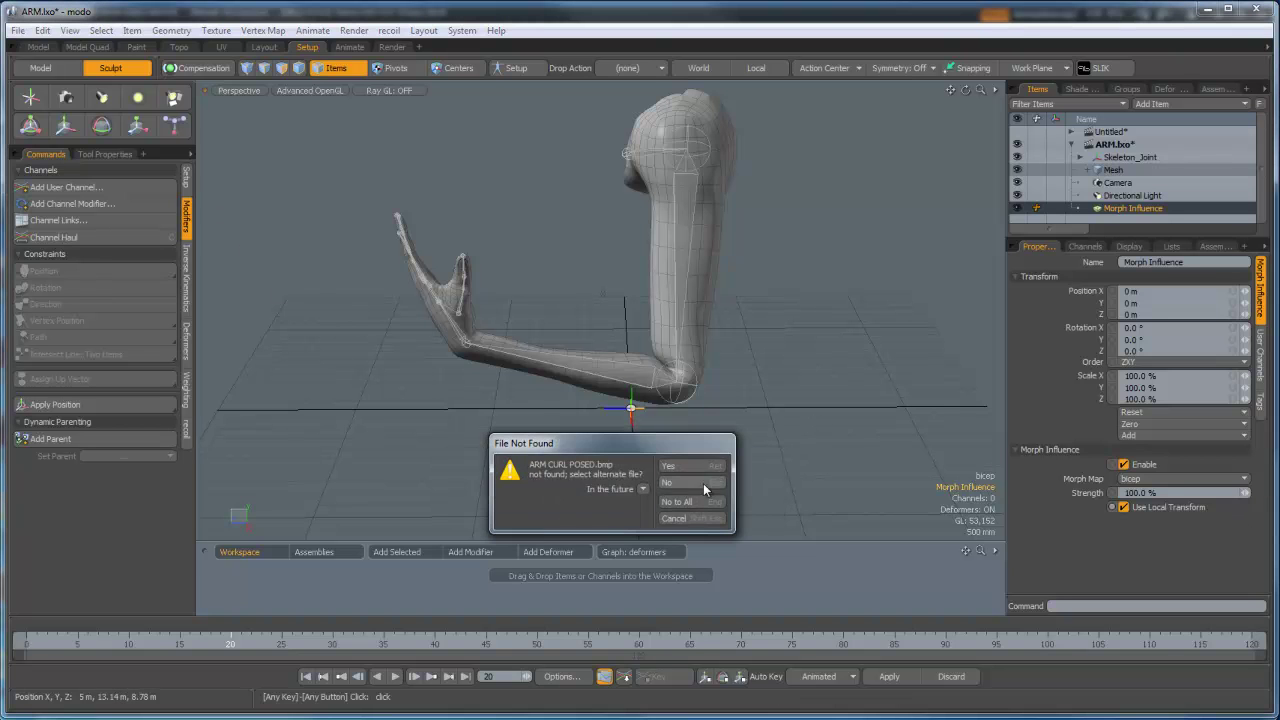
pyautogui.click(689, 502)
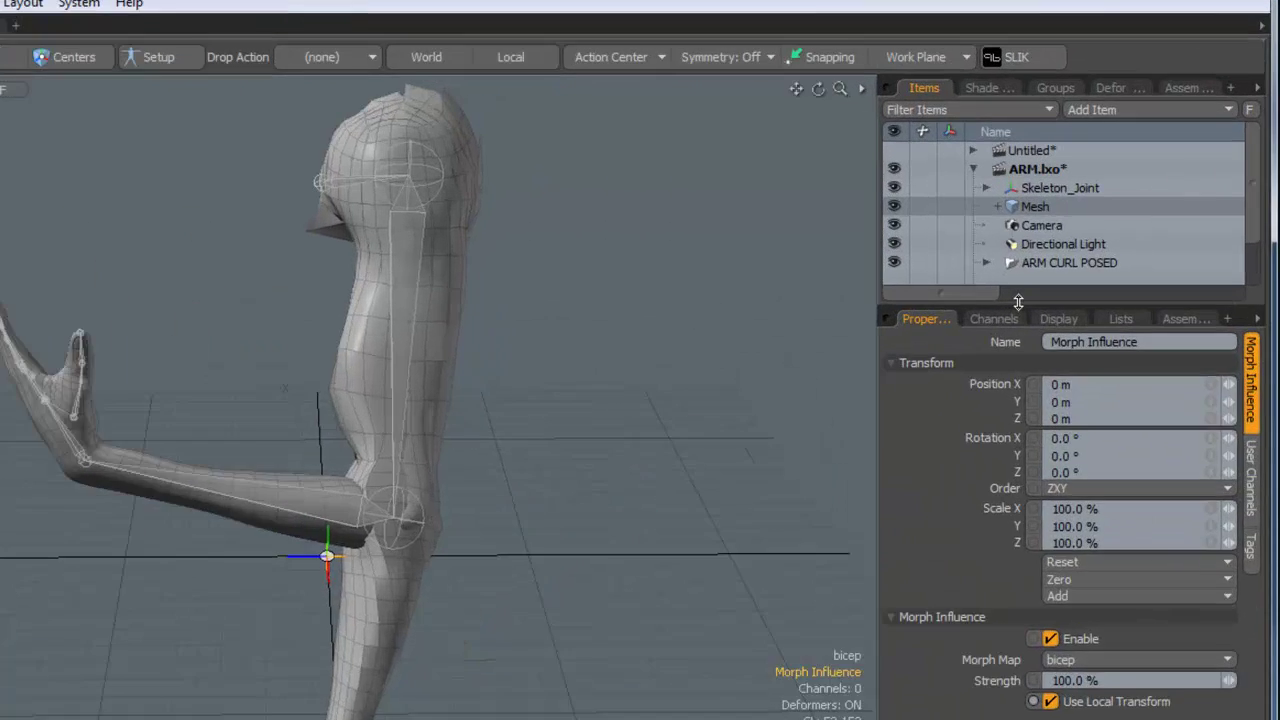
pyautogui.moveTo(1101, 234); pyautogui.dragTo(1107, 315)
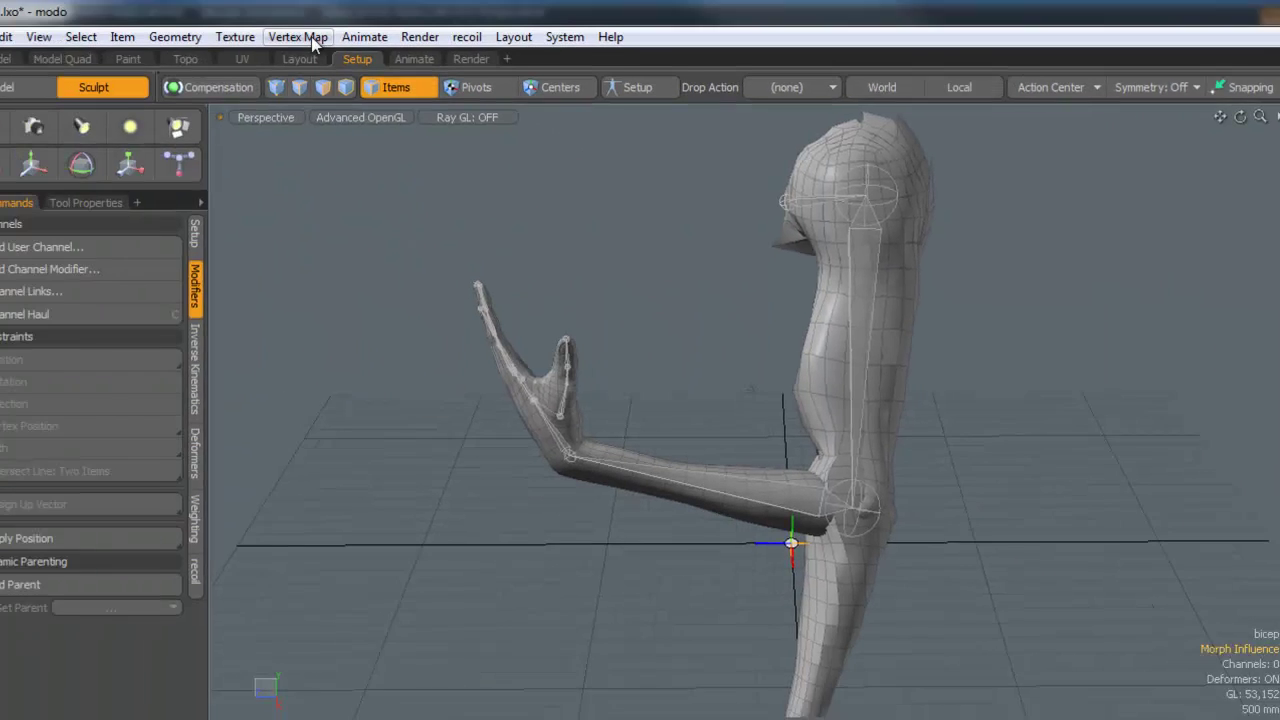
# Step: Transfer the sculpted shape into the bicep morph with the Background Morph Tool and delete the ARM CURL POSED item
pyautogui.click(310, 38)
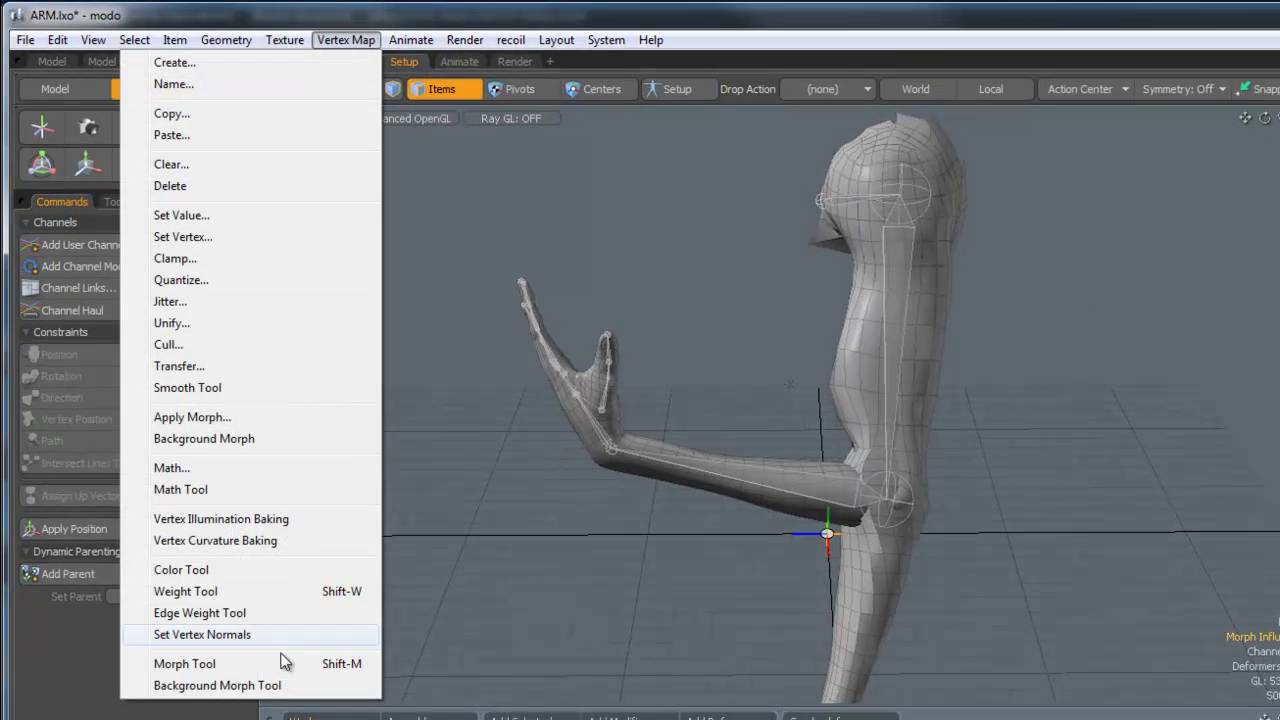
pyautogui.click(218, 686)
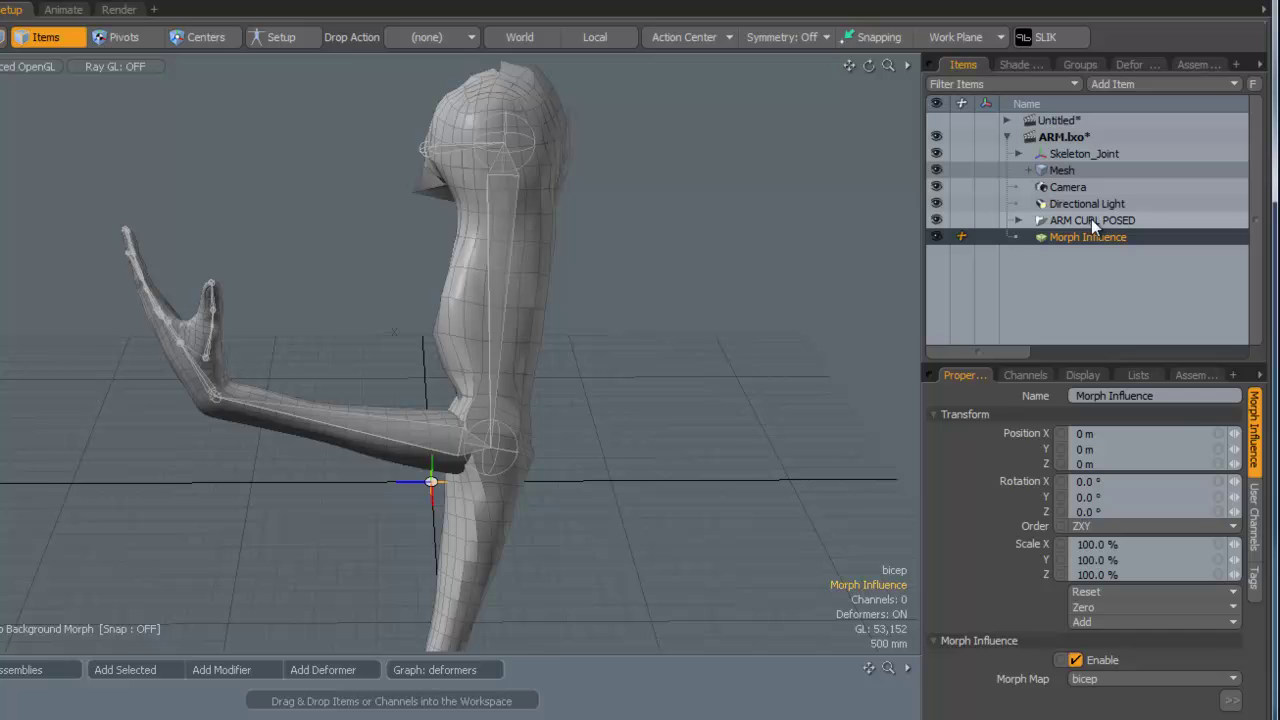
pyautogui.click(1102, 220)
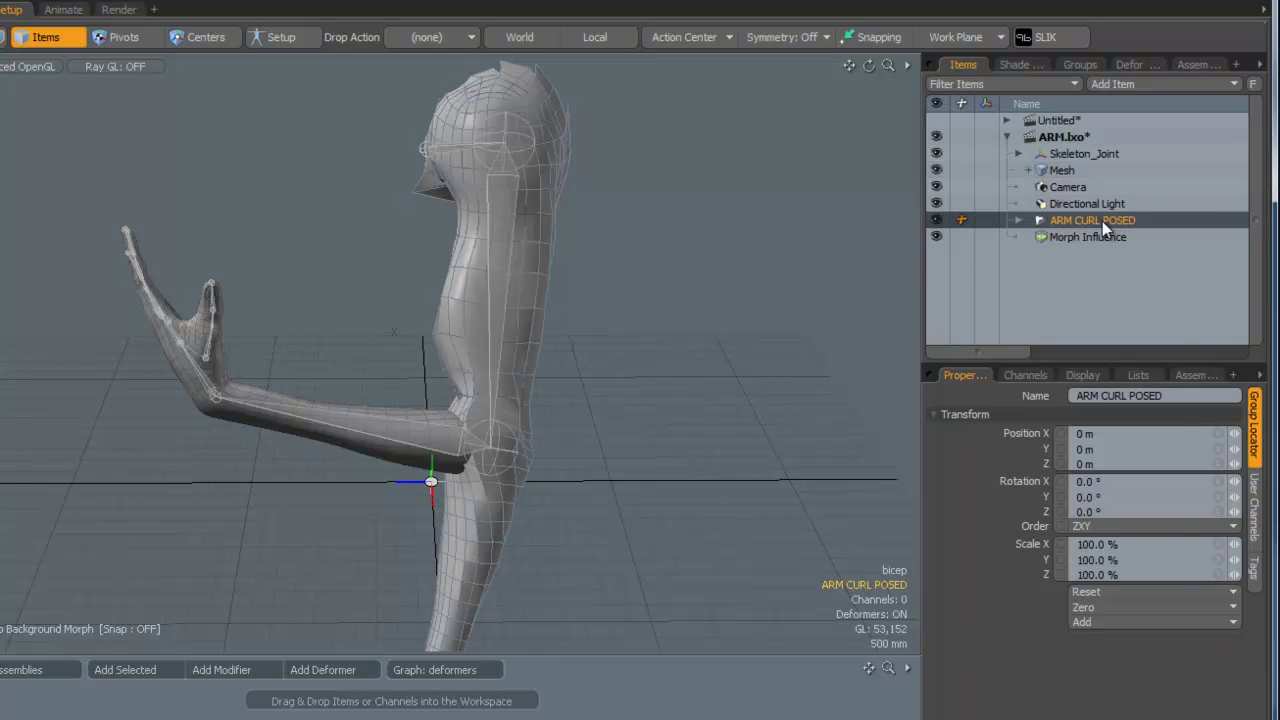
pyautogui.rightClick(1102, 221)
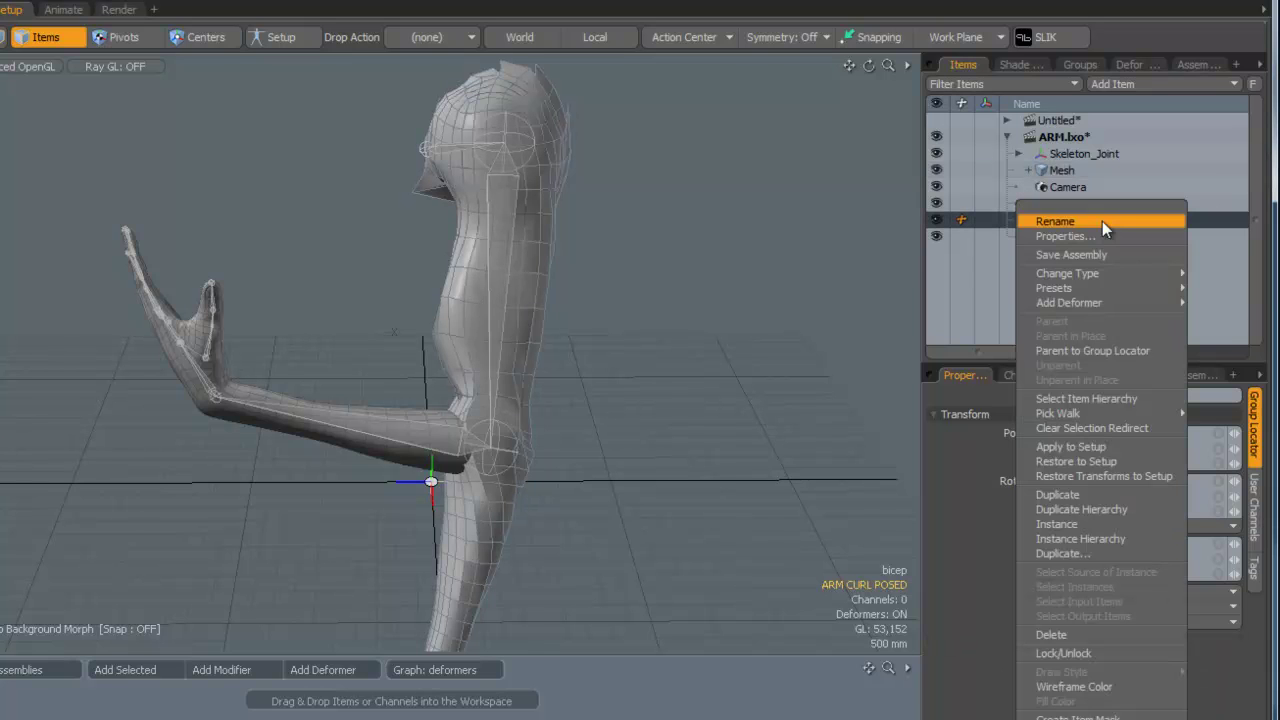
pyautogui.click(1093, 633)
pyautogui.click(515, 567)
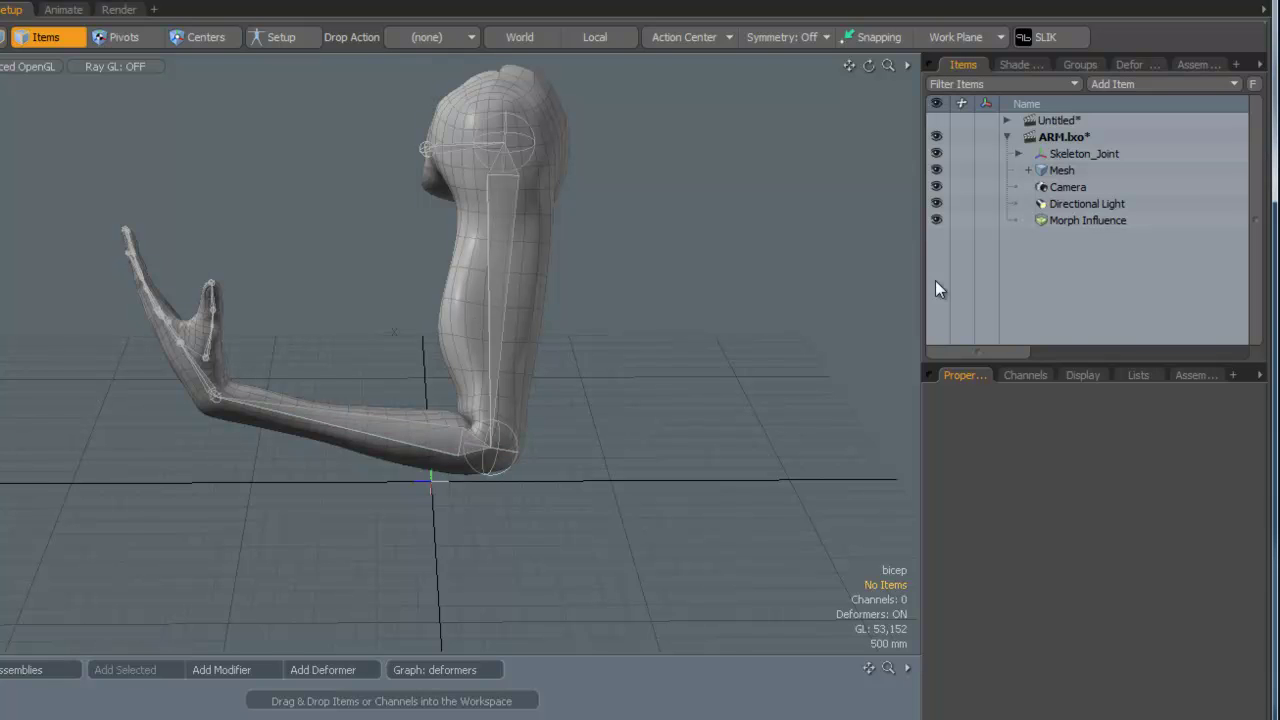
# Step: Open Channel Links with the Morph Influence as the driven item, keeping the arm in view
pyautogui.click(1078, 221)
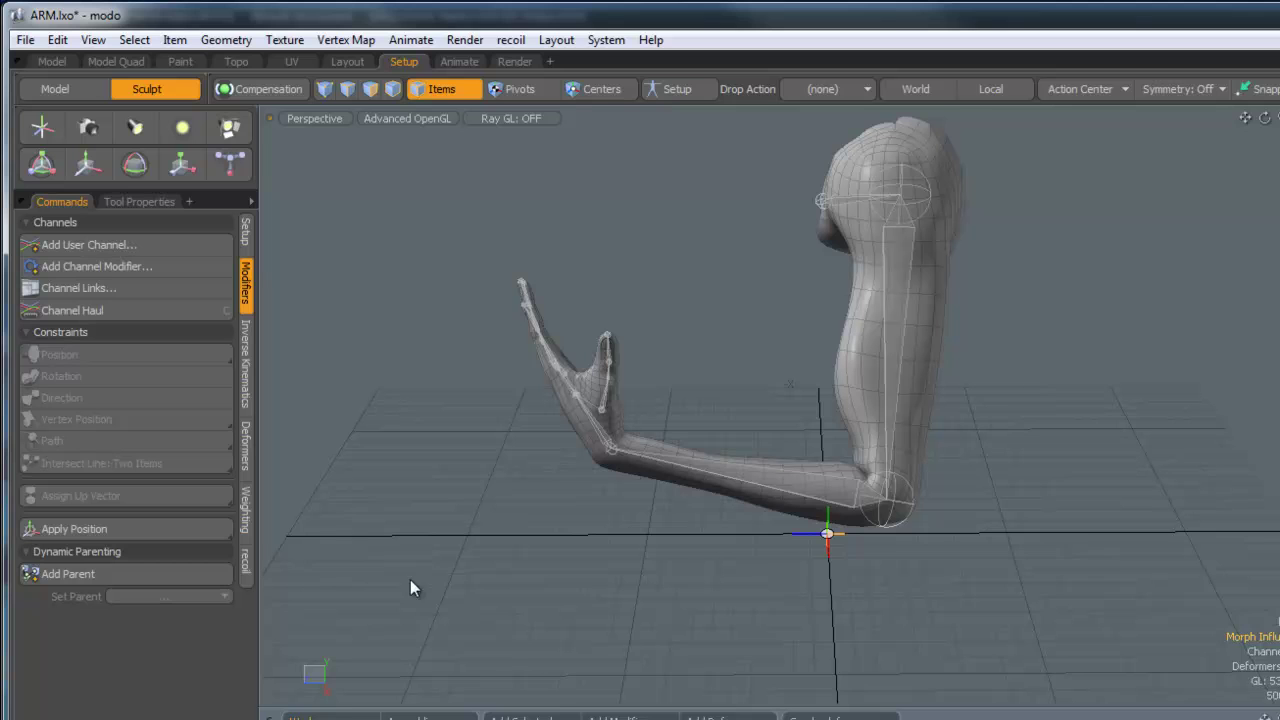
pyautogui.click(92, 287)
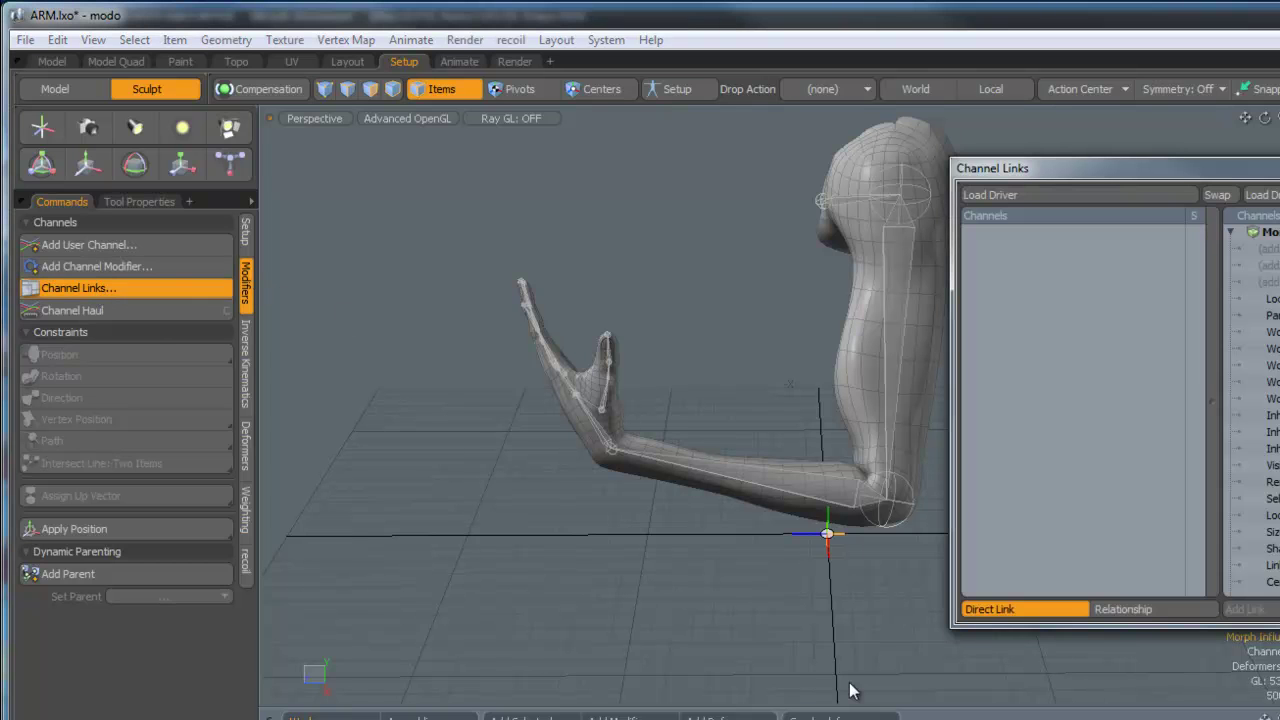
pyautogui.moveTo(1120, 168); pyautogui.dragTo(552, 108)
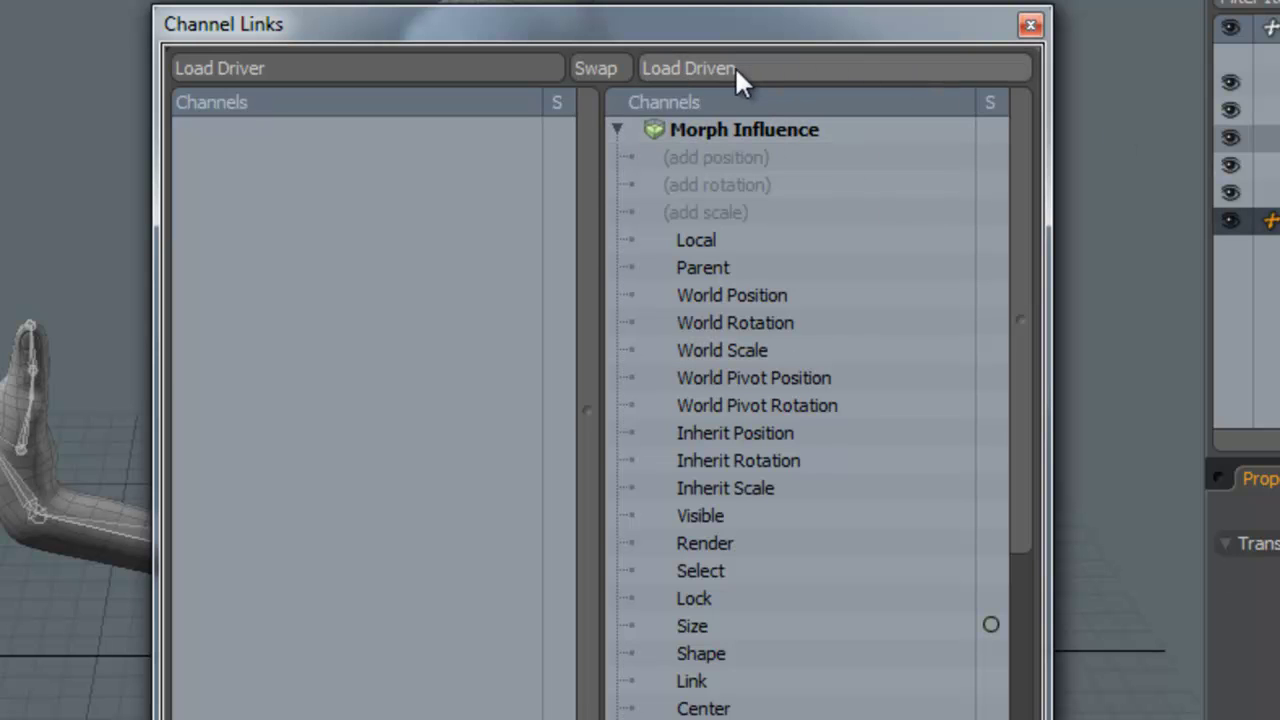
pyautogui.moveTo(665, 25); pyautogui.dragTo(1151, 35)
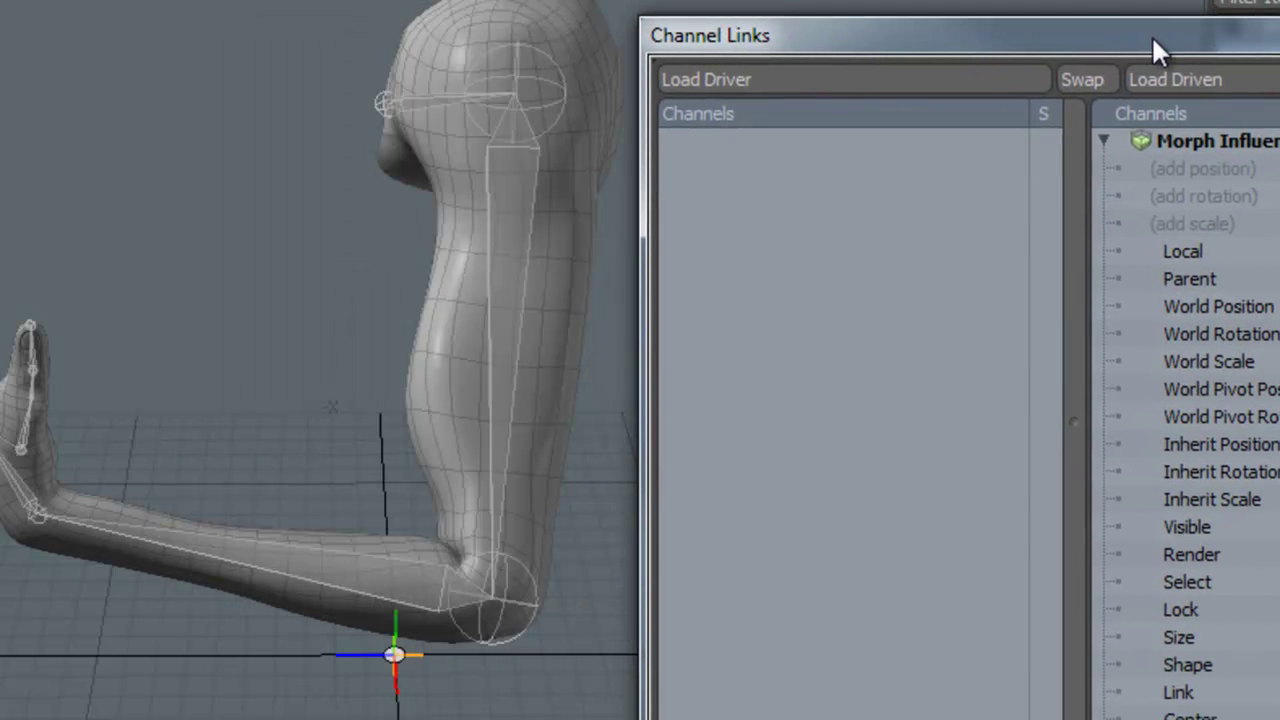
# Step: Load the forearm joint as the driver and choose its animated Rotation Y channel
pyautogui.click(358, 574)
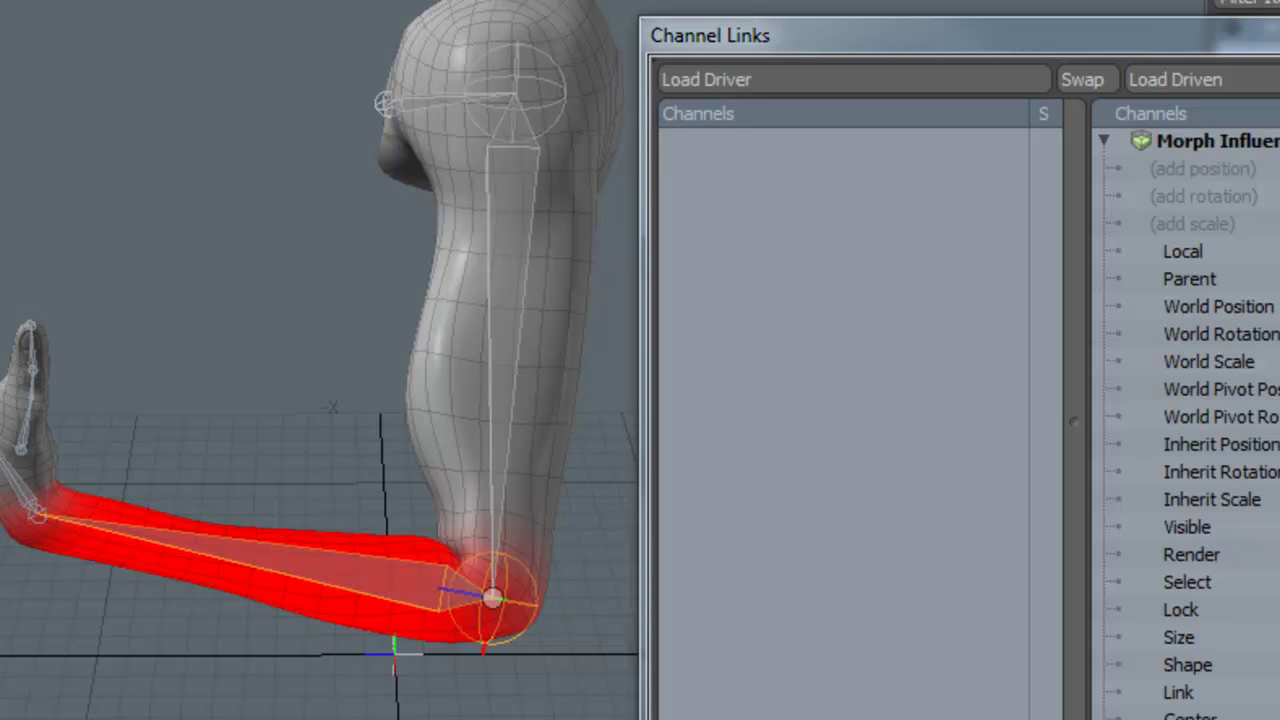
pyautogui.press('e')
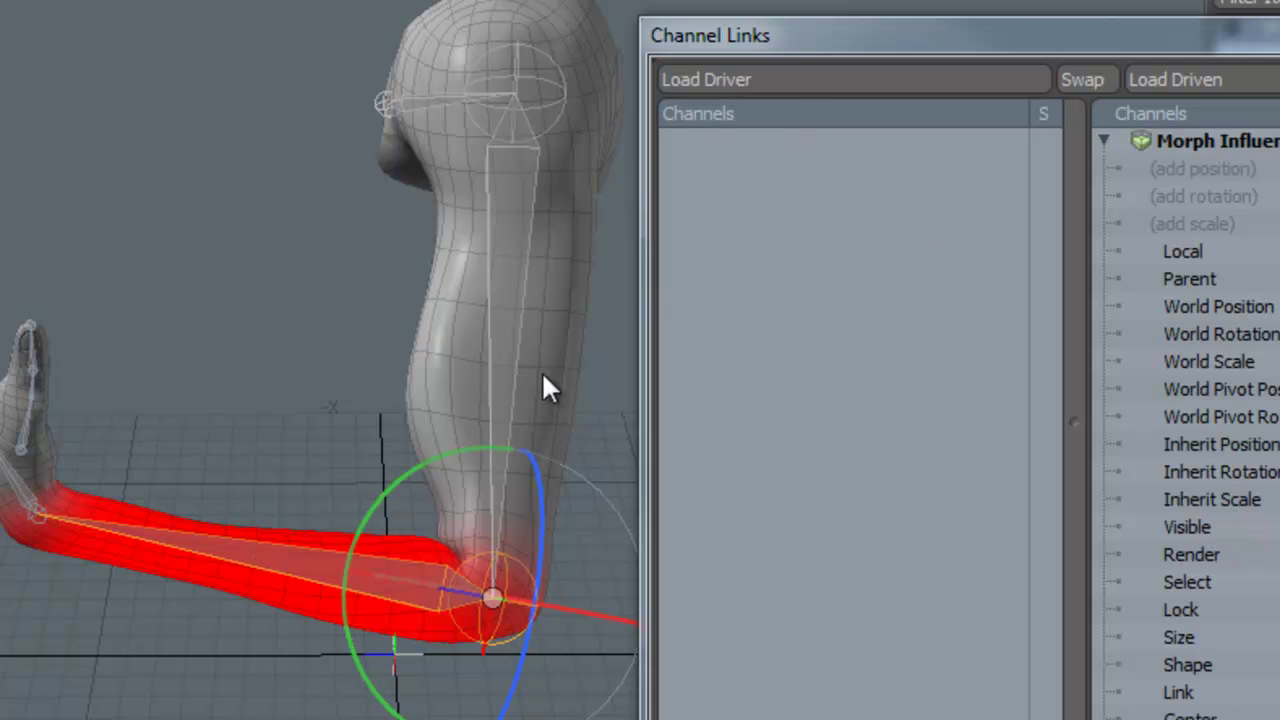
pyautogui.click(773, 80)
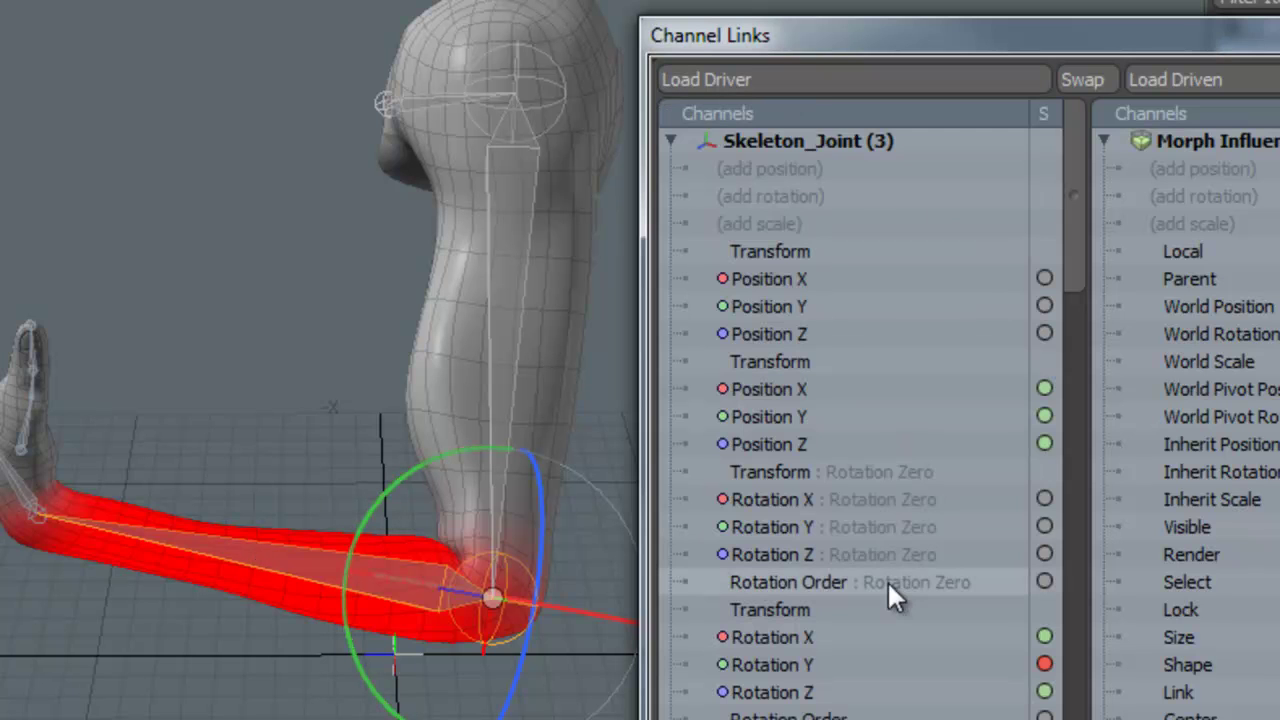
pyautogui.scroll(-1, 887, 580)
pyautogui.scroll(-4, 876, 572)
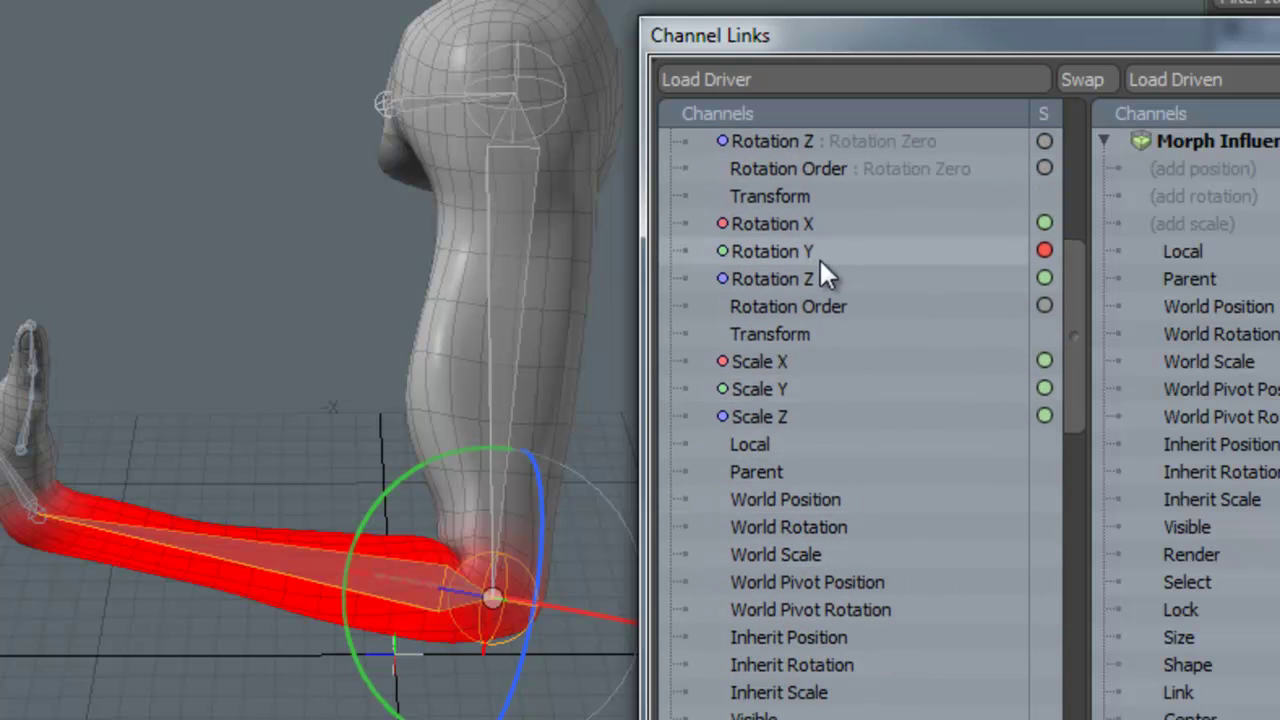
pyautogui.click(768, 250)
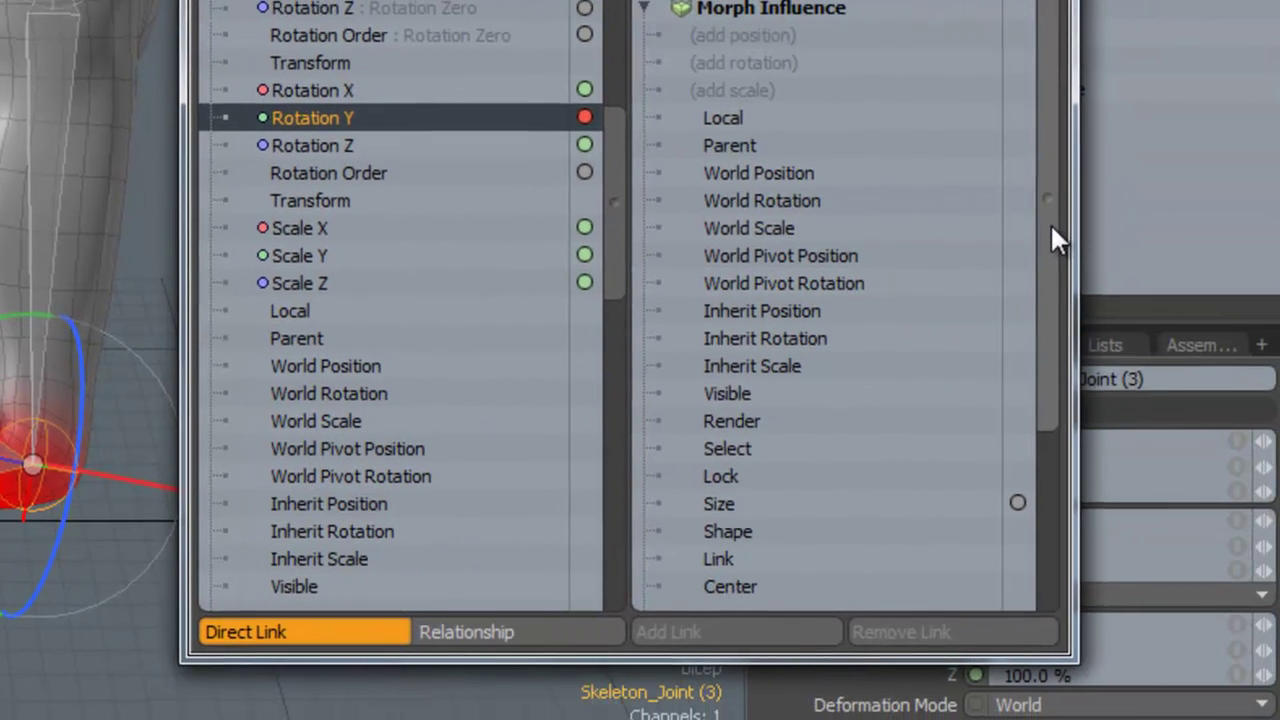
# Step: Link the driver channel to the Morph Influence's Strength with a Relationship link, accepting the animated-channel warning
pyautogui.moveTo(1054, 237); pyautogui.dragTo(1063, 446)
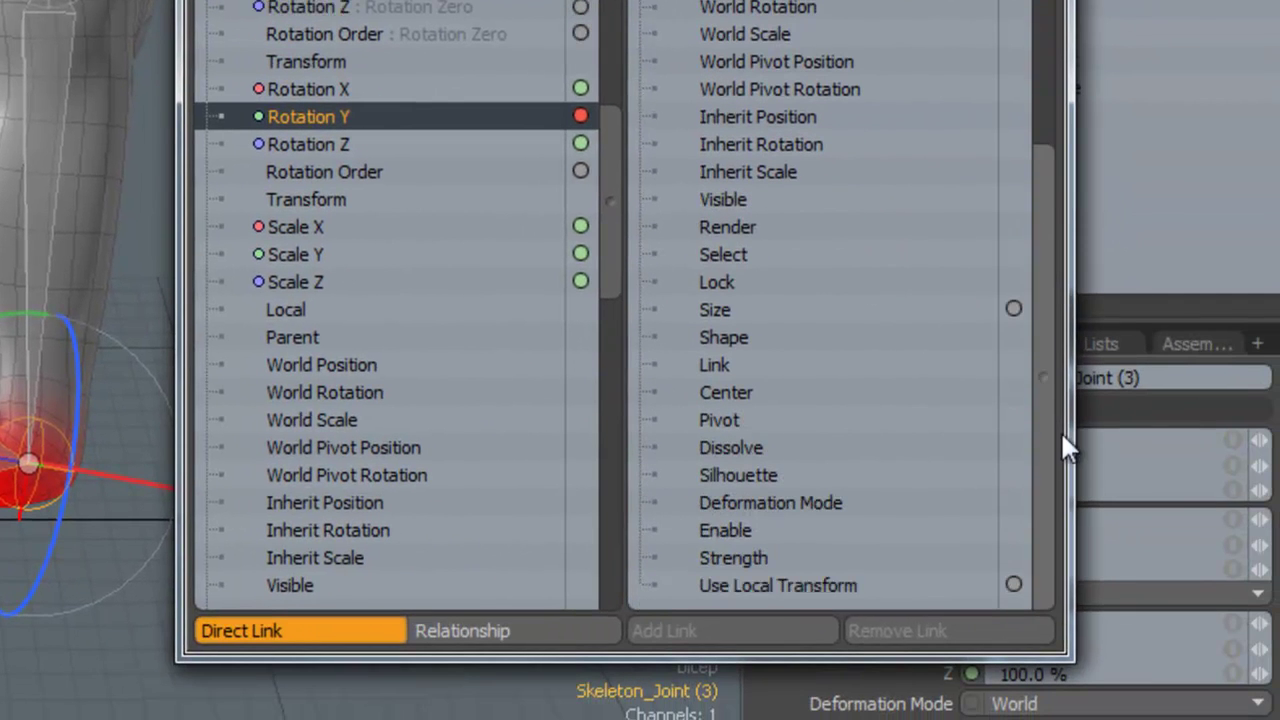
pyautogui.click(776, 557)
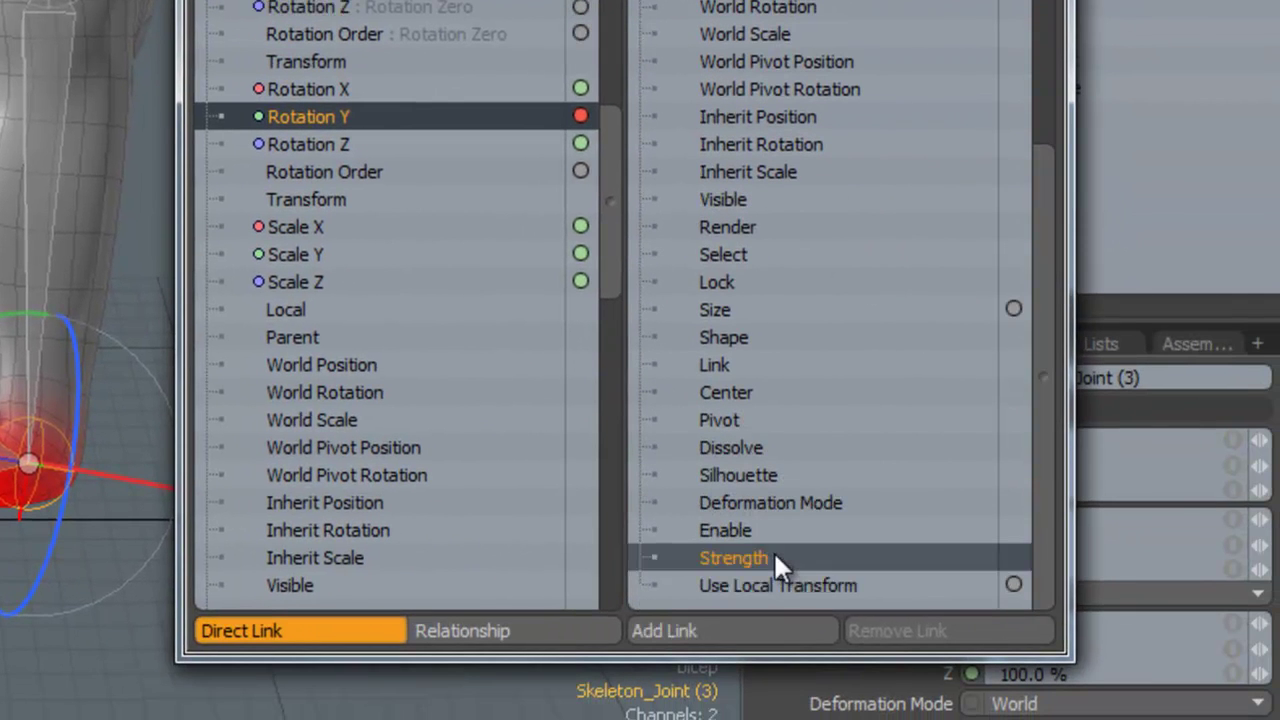
pyautogui.click(507, 633)
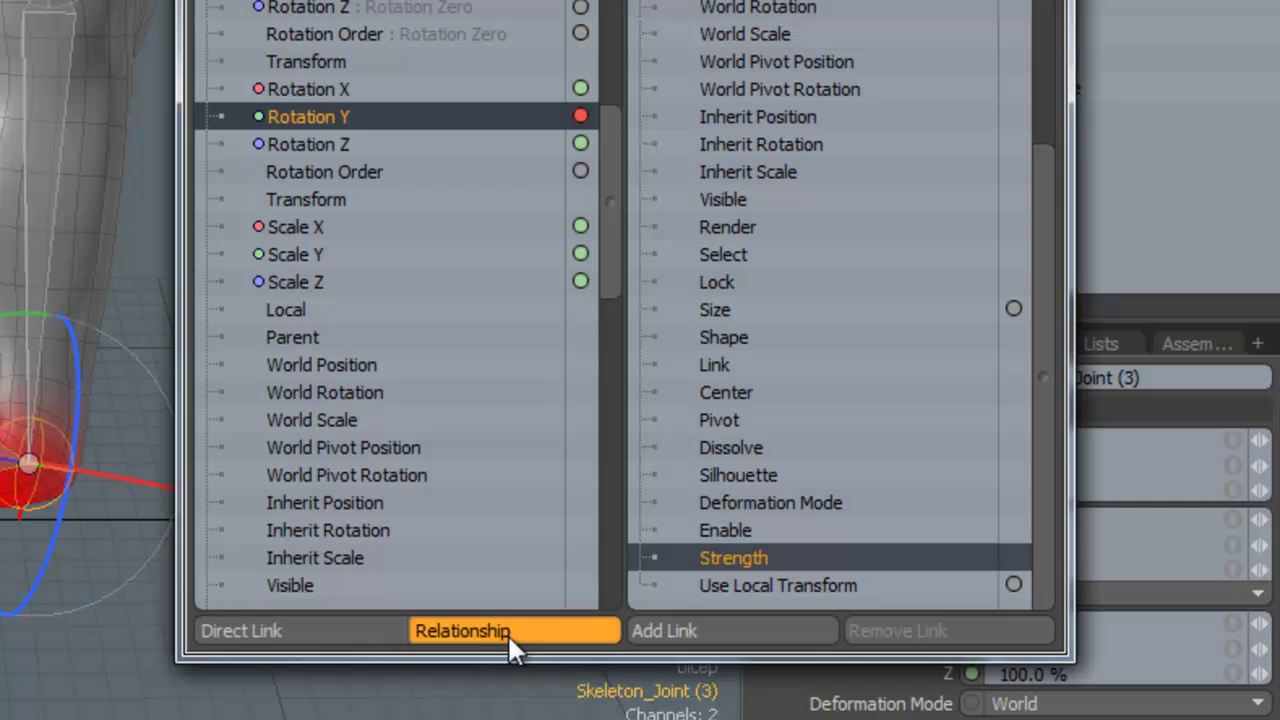
pyautogui.click(707, 630)
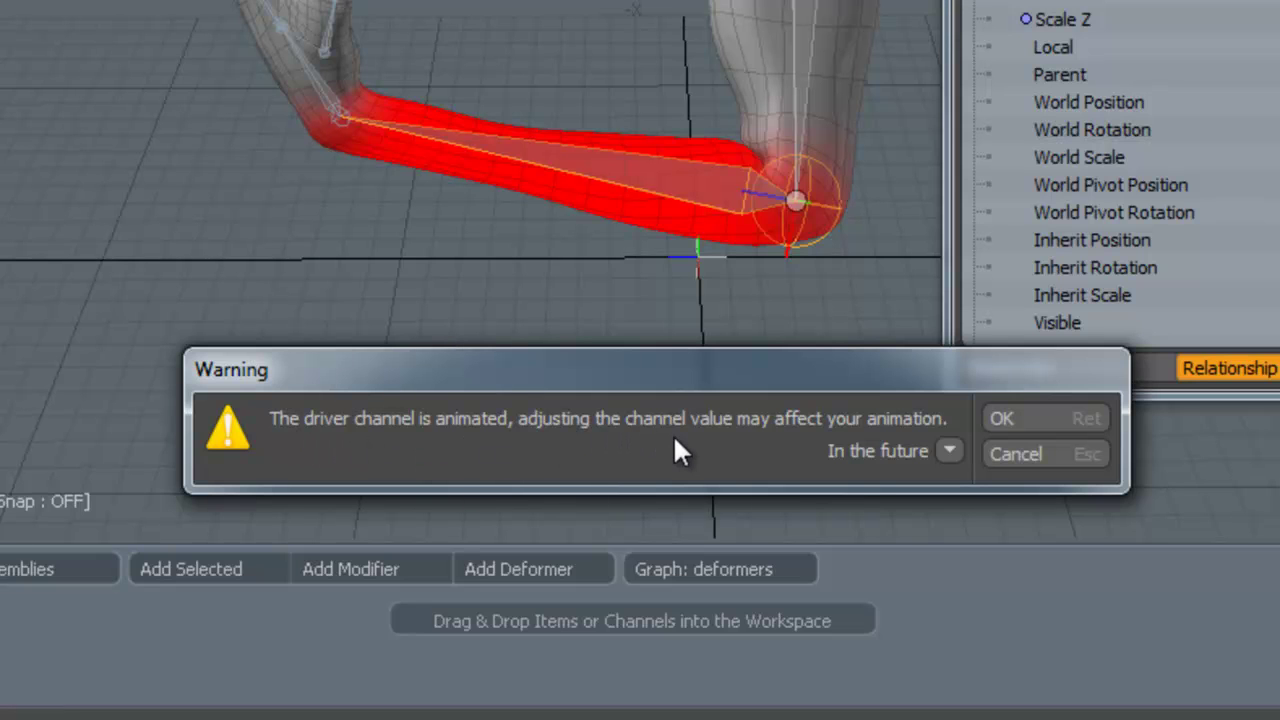
pyautogui.click(1064, 420)
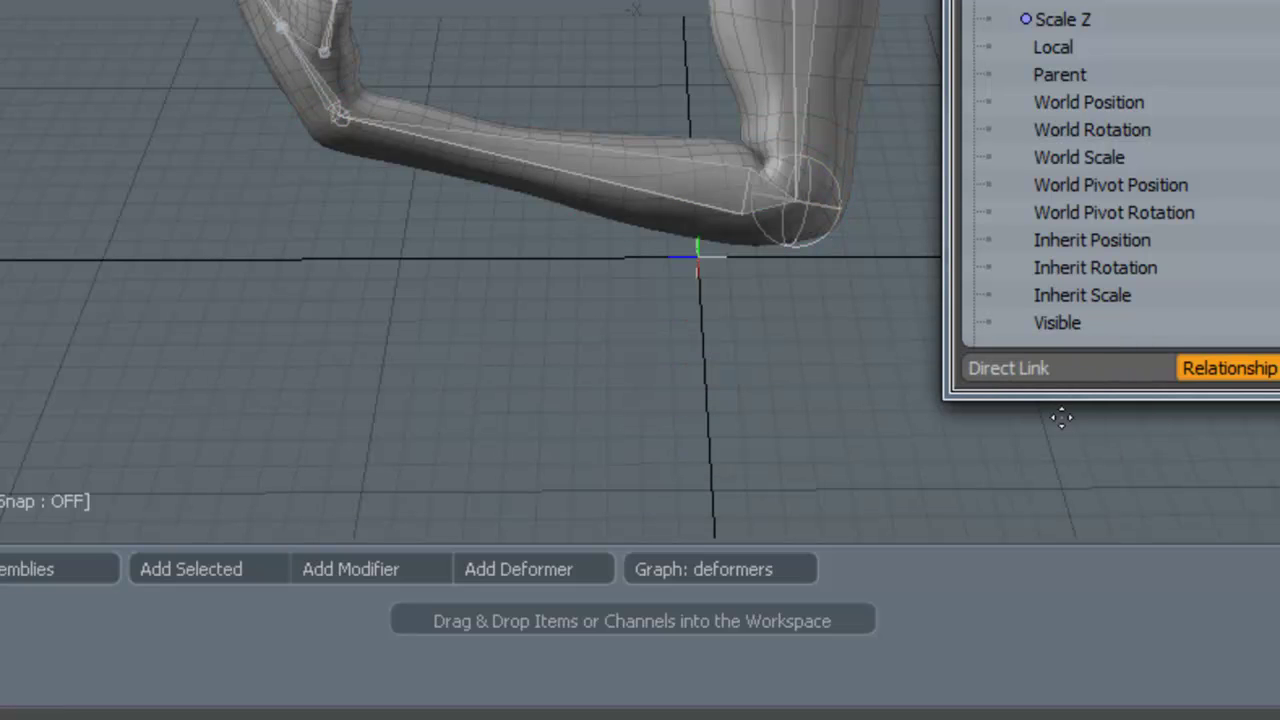
pyautogui.press('Escape')
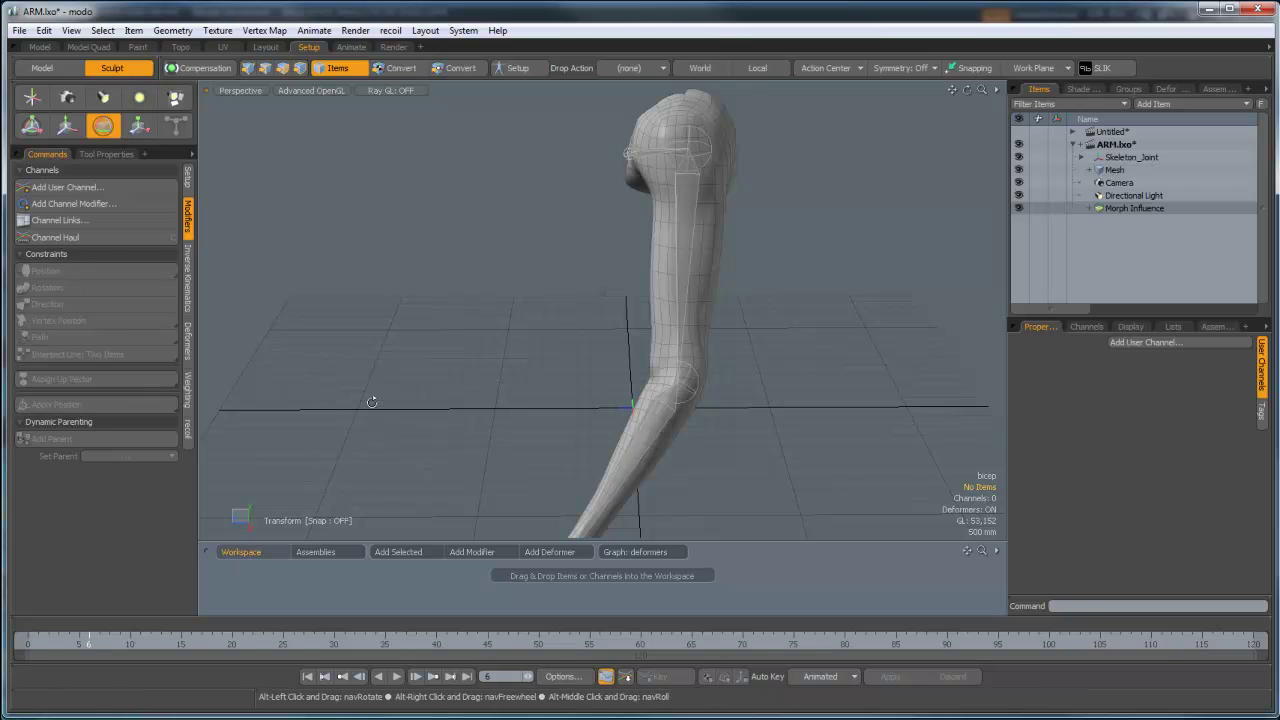
# Step: Straighten the elbow at frame 40 by rotating the forearm joint
pyautogui.keyDown('alt'); pyautogui.moveTo(371, 400); pyautogui.dragTo(703, 357); pyautogui.keyUp('alt')
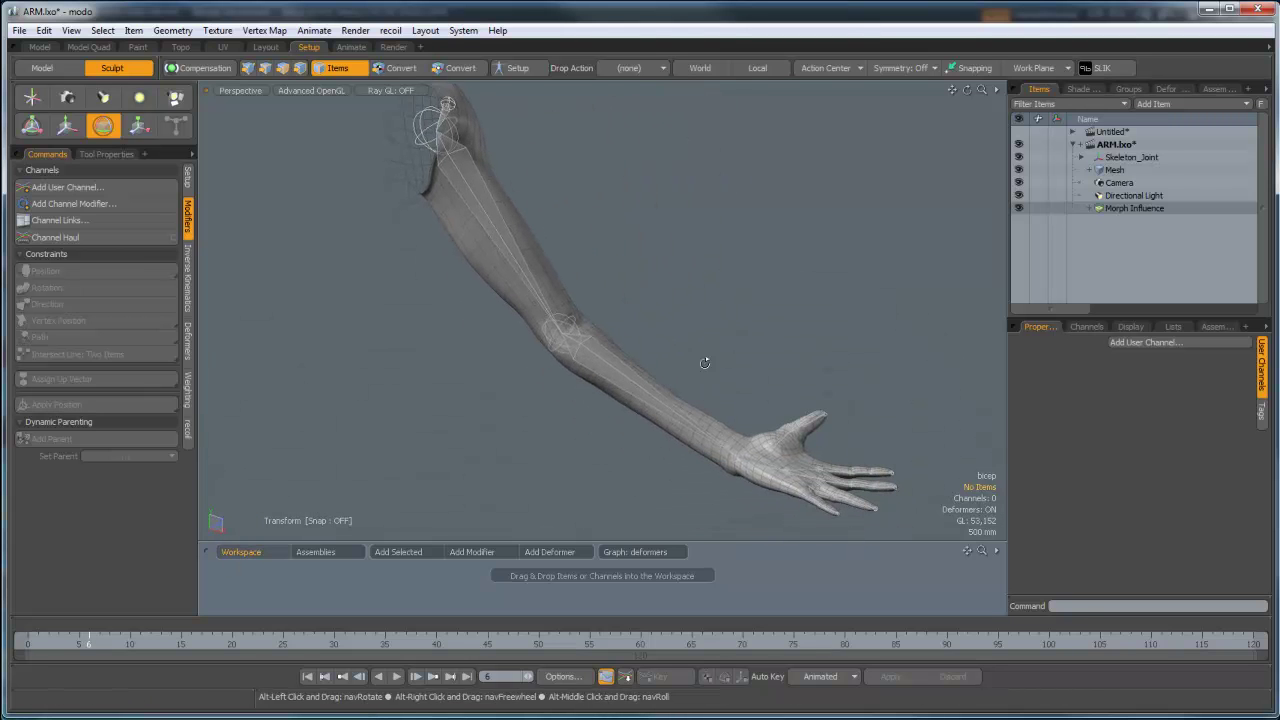
pyautogui.moveTo(294, 650); pyautogui.dragTo(28, 647)
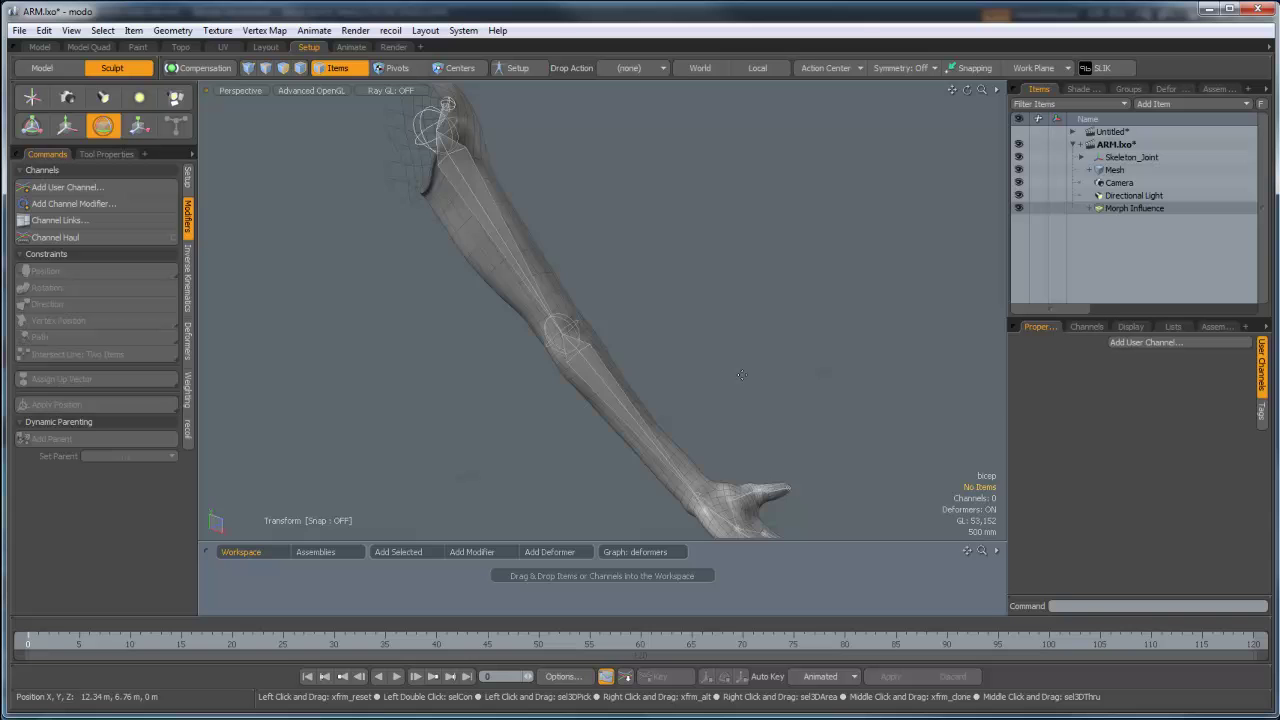
pyautogui.keyDown('alt'); pyautogui.moveTo(260, 470); pyautogui.dragTo(680, 450); pyautogui.keyUp('alt')
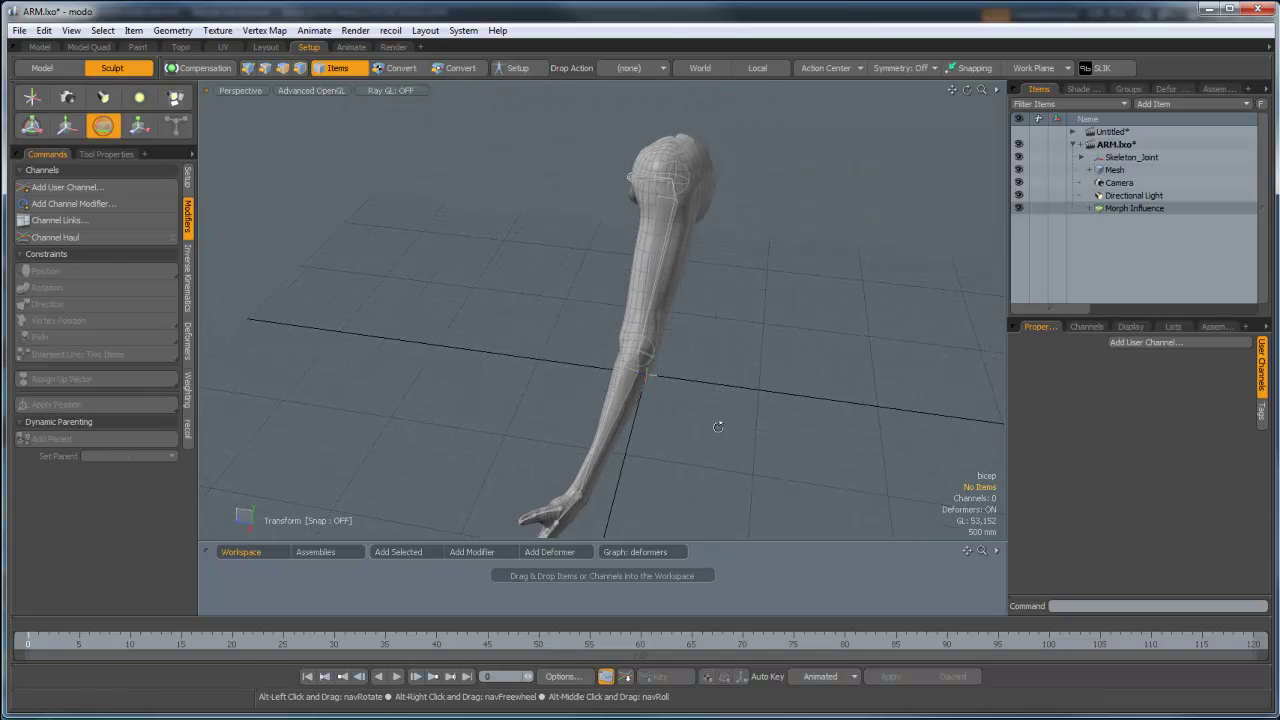
pyautogui.moveTo(163, 645); pyautogui.dragTo(436, 644)
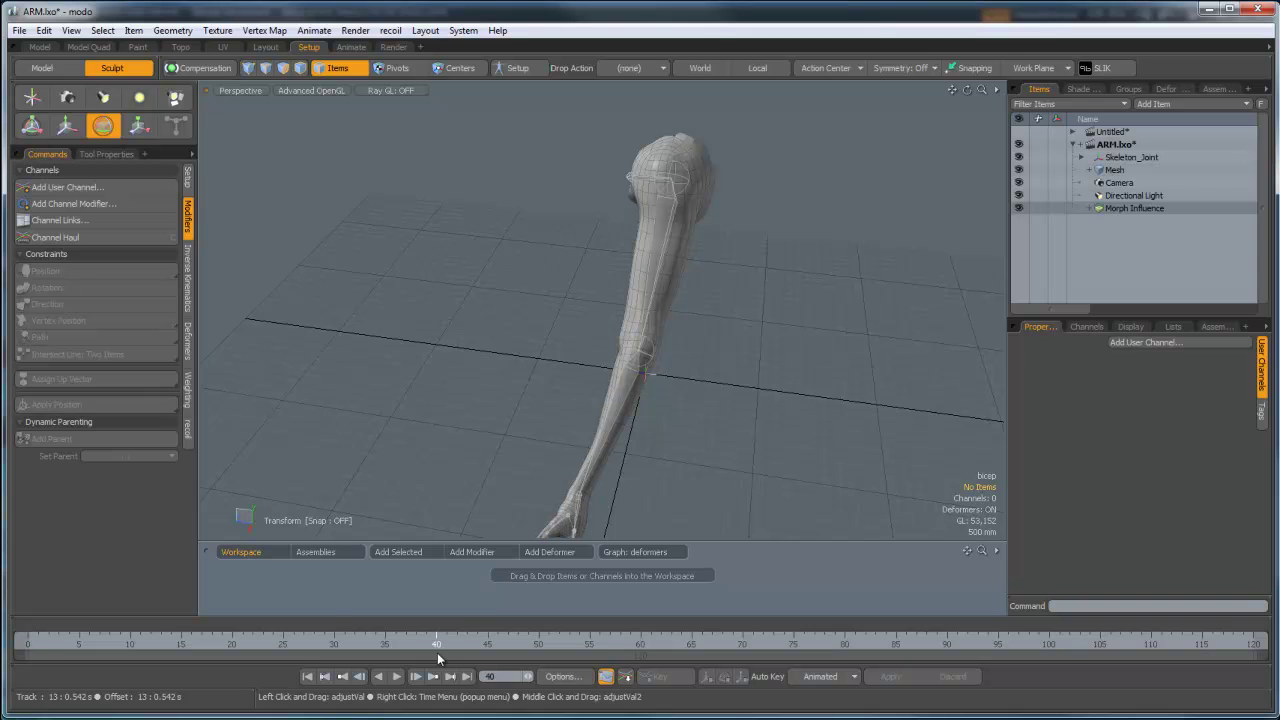
pyautogui.click(617, 405)
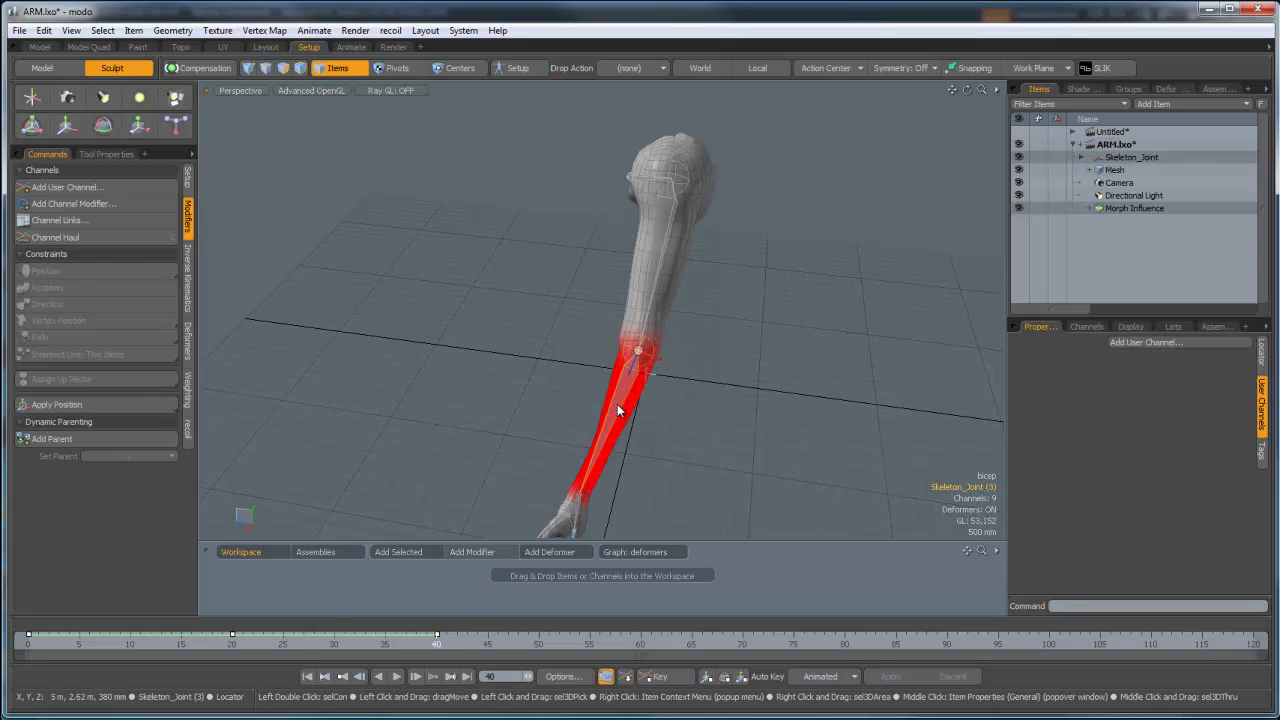
pyautogui.press('e')
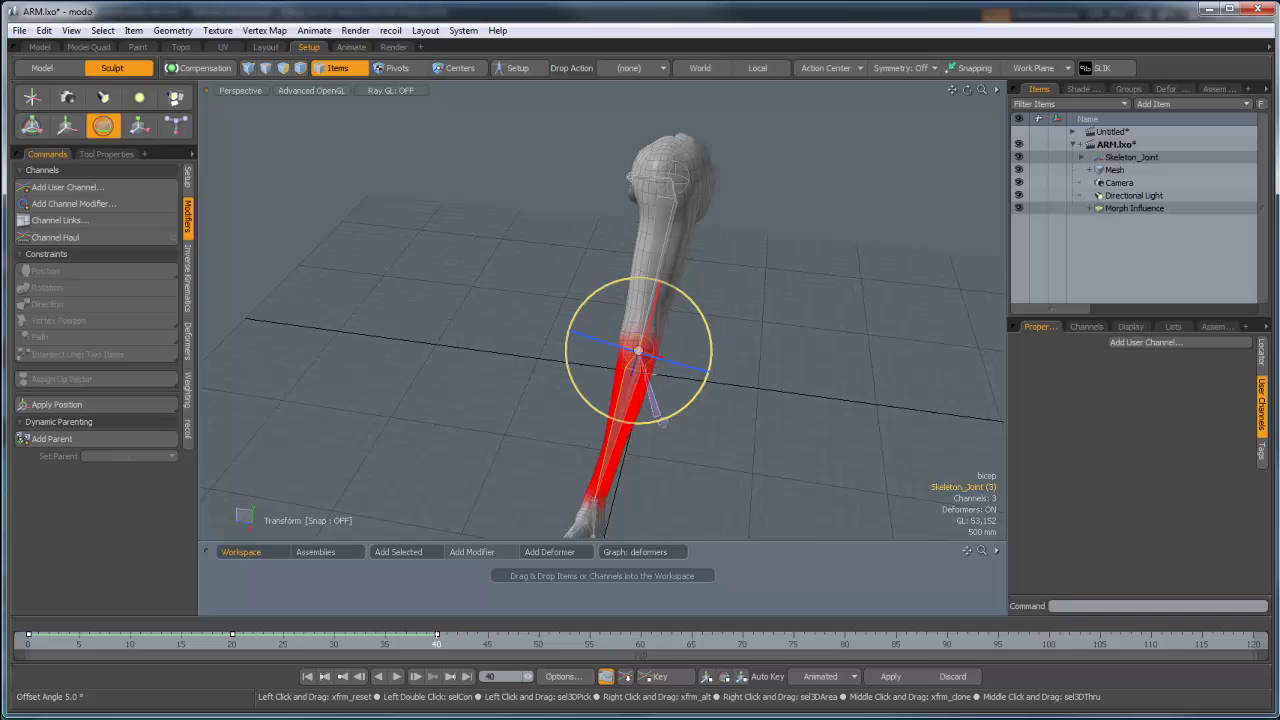
pyautogui.moveTo(567, 350); pyautogui.dragTo(572, 389)
pyautogui.scroll(-2, 572, 389)
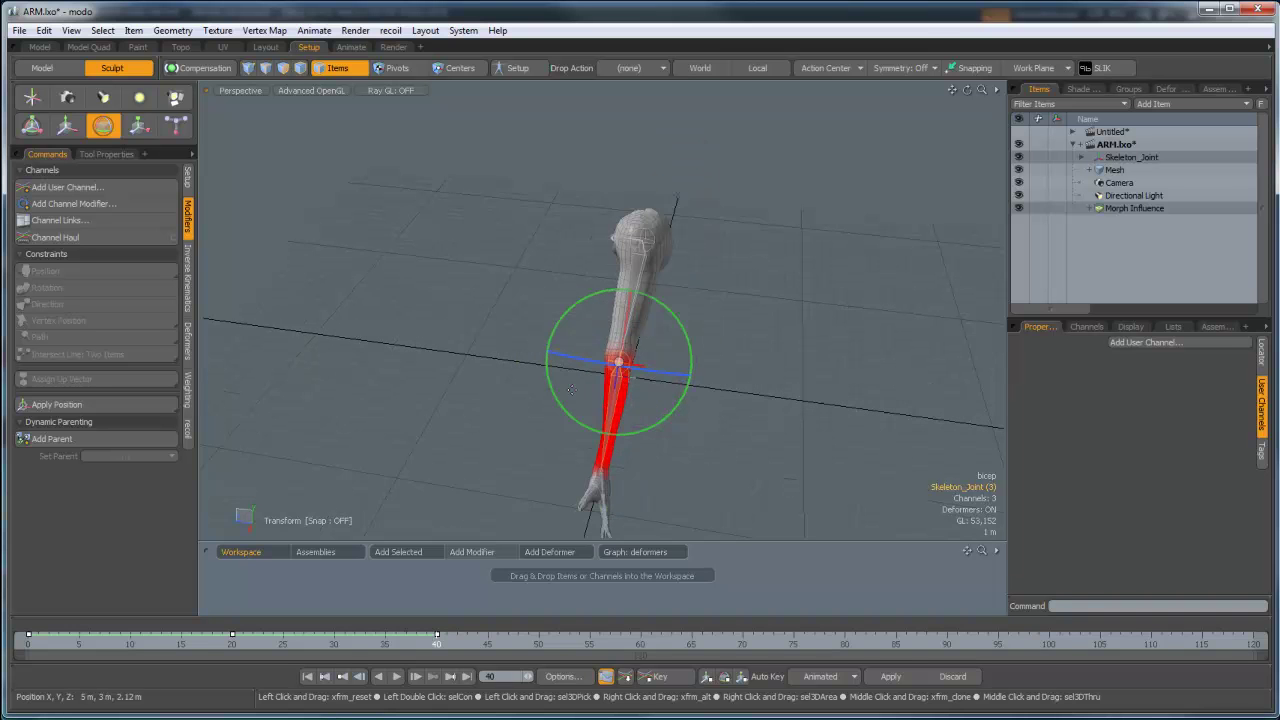
pyautogui.scroll(2, 626, 484)
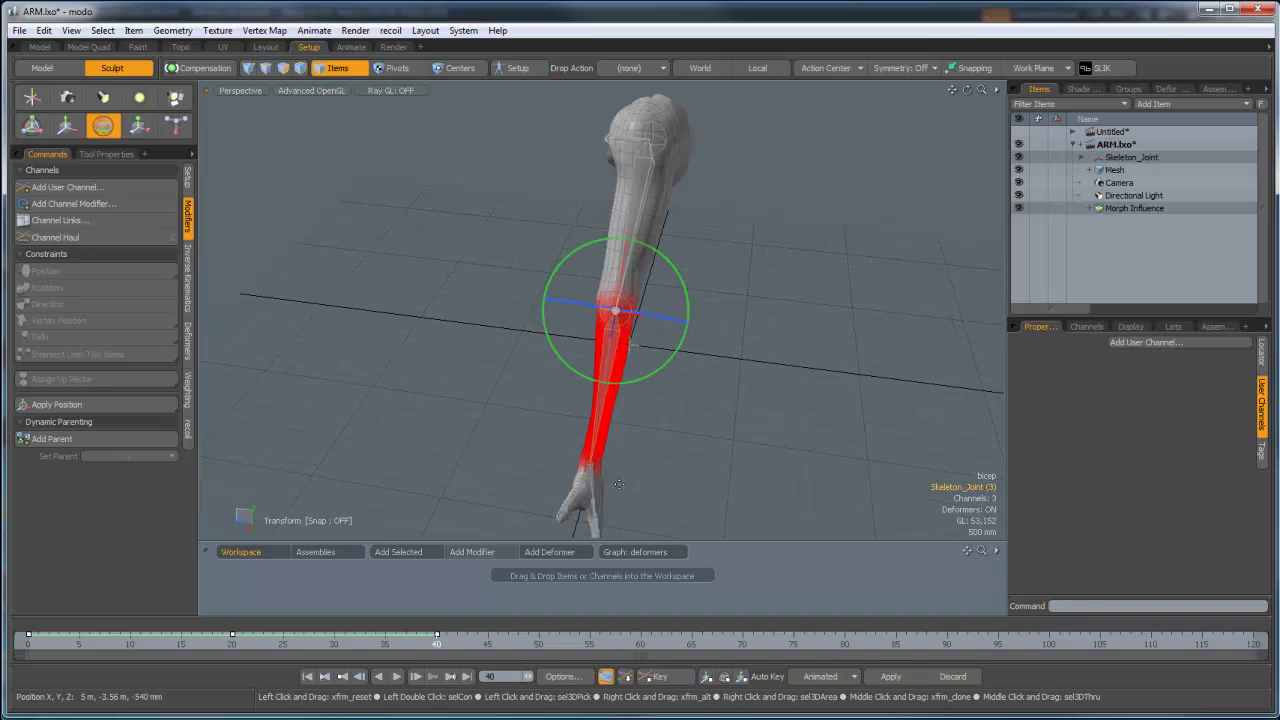
pyautogui.press('space')
pyautogui.scroll(2, 613, 360)
pyautogui.scroll(-2, 612, 353)
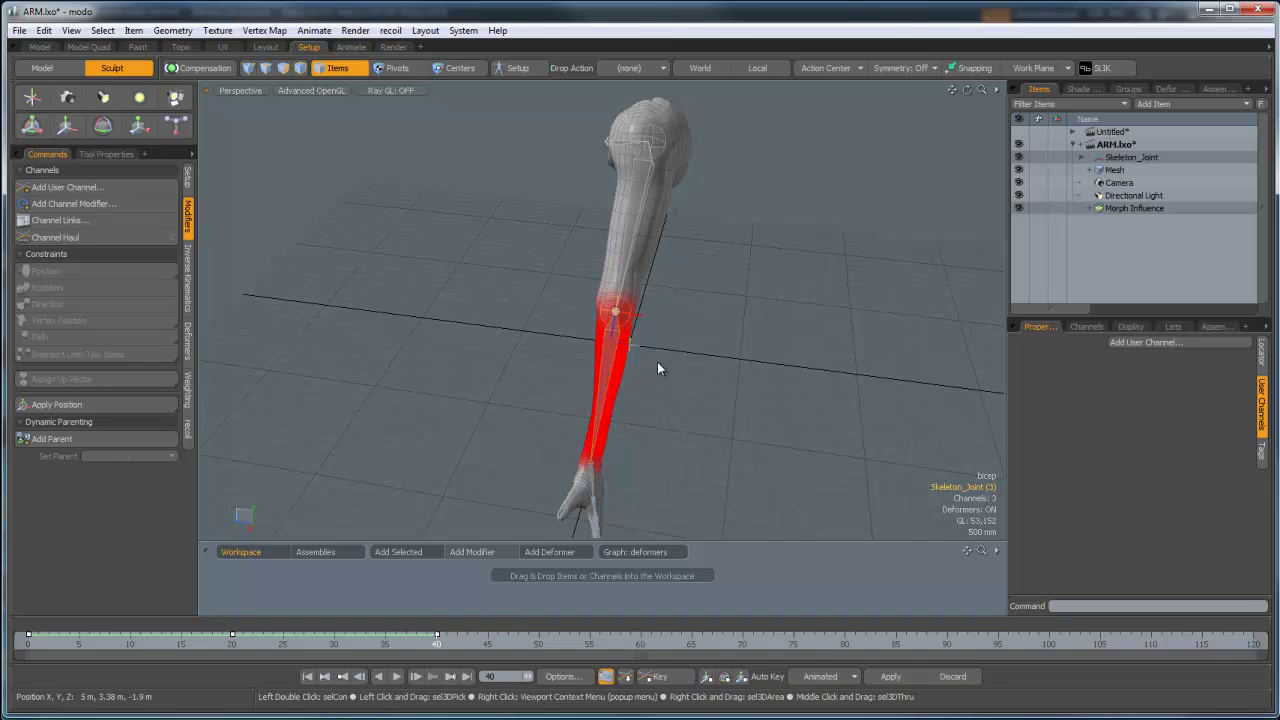
# Step: At frame 20, select the Rotation Y relationship under Morph Influence and set its first key's driven Strength to 100%
pyautogui.moveTo(436, 641); pyautogui.dragTo(232, 645)
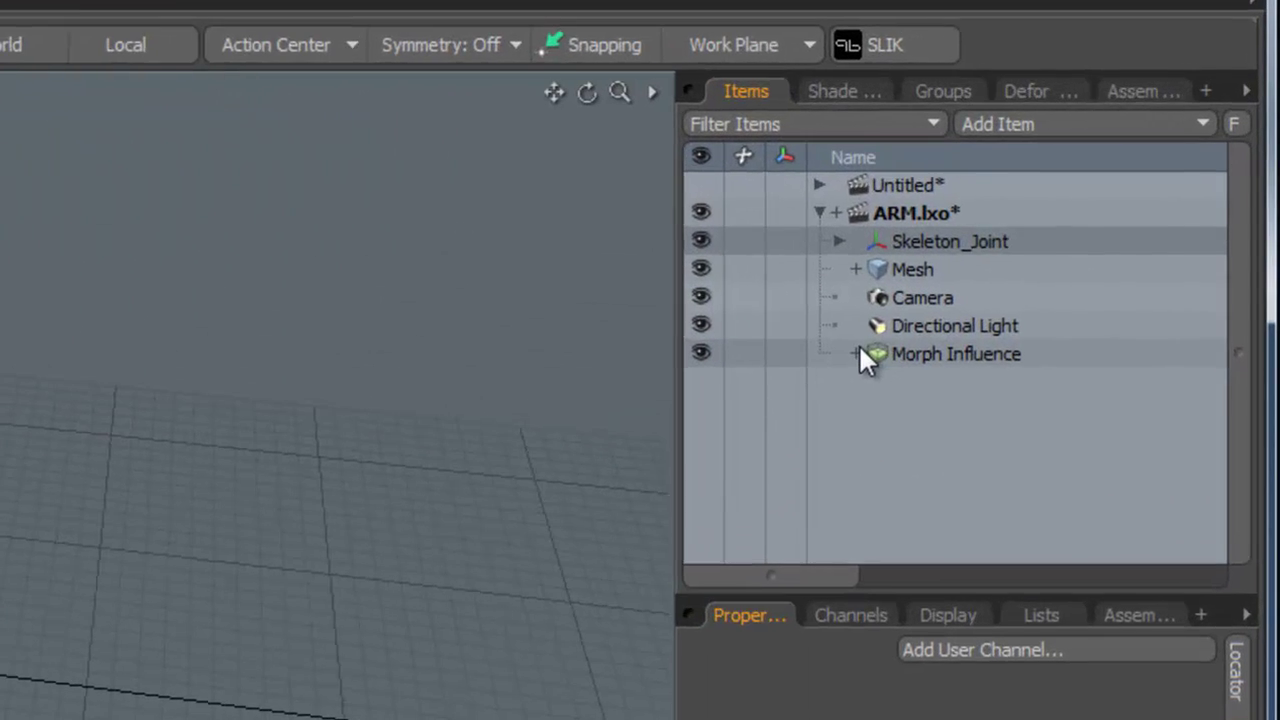
pyautogui.click(1089, 208)
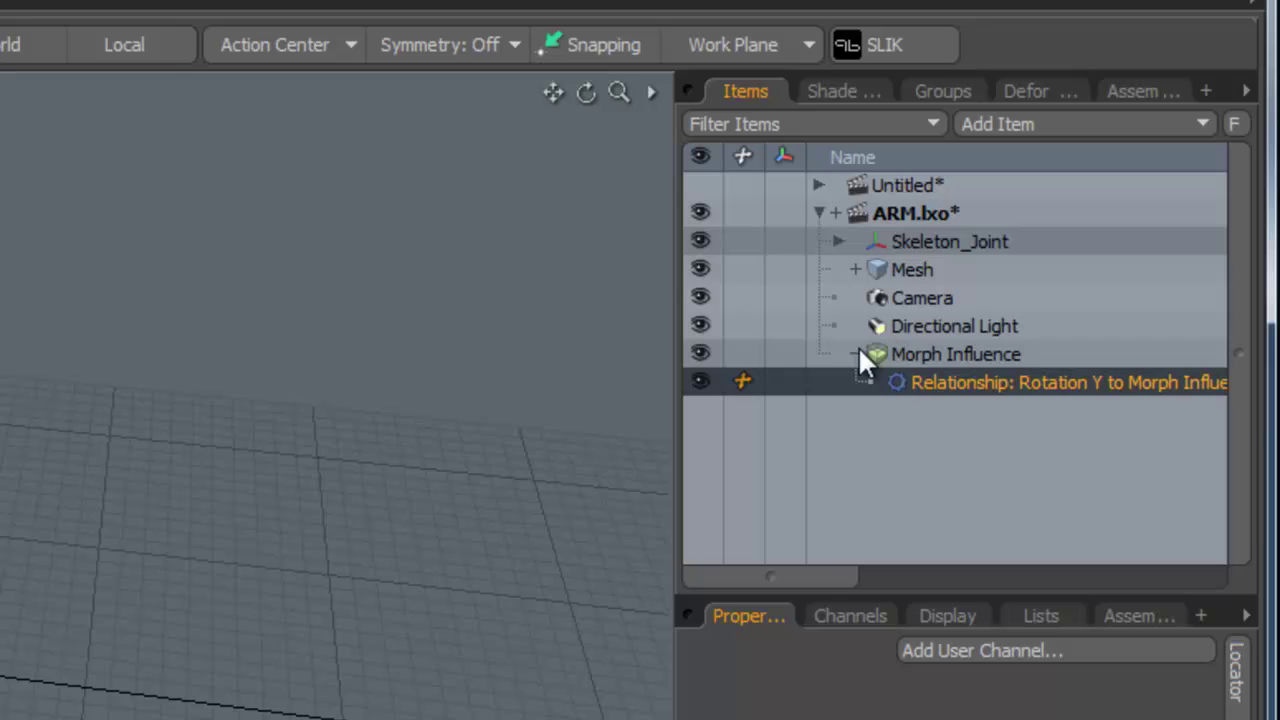
pyautogui.click(948, 358)
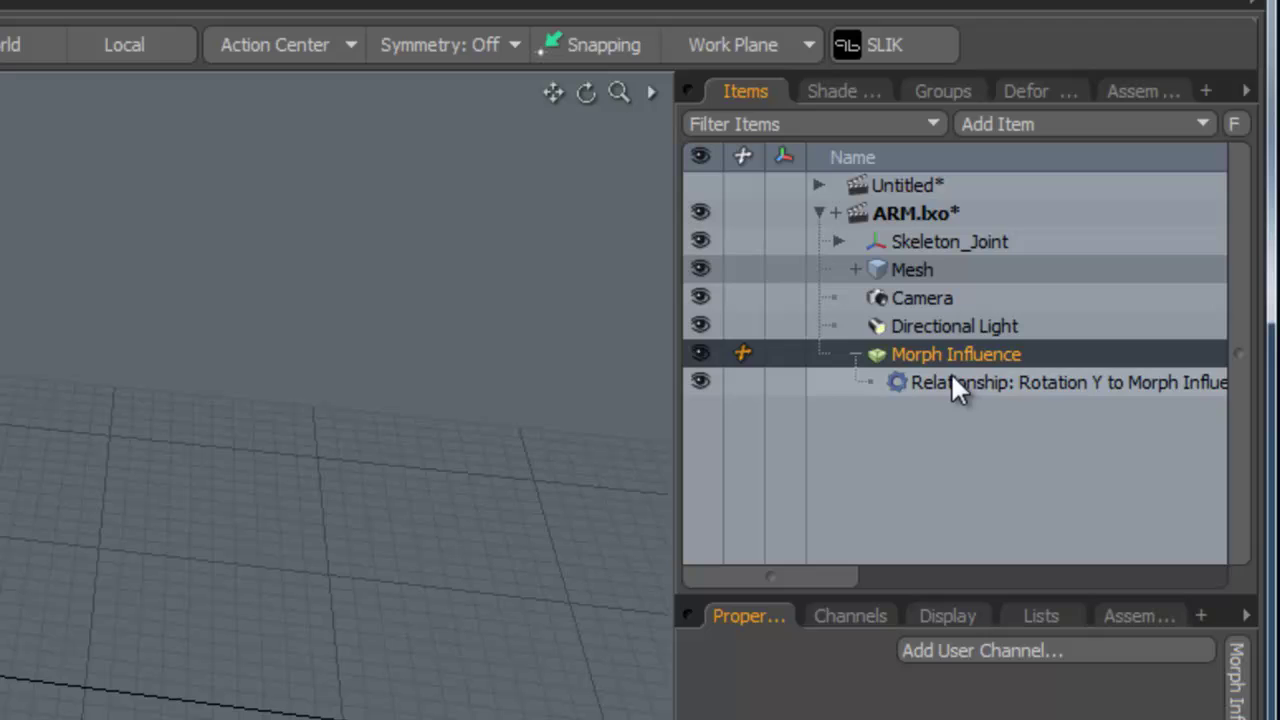
pyautogui.click(951, 378)
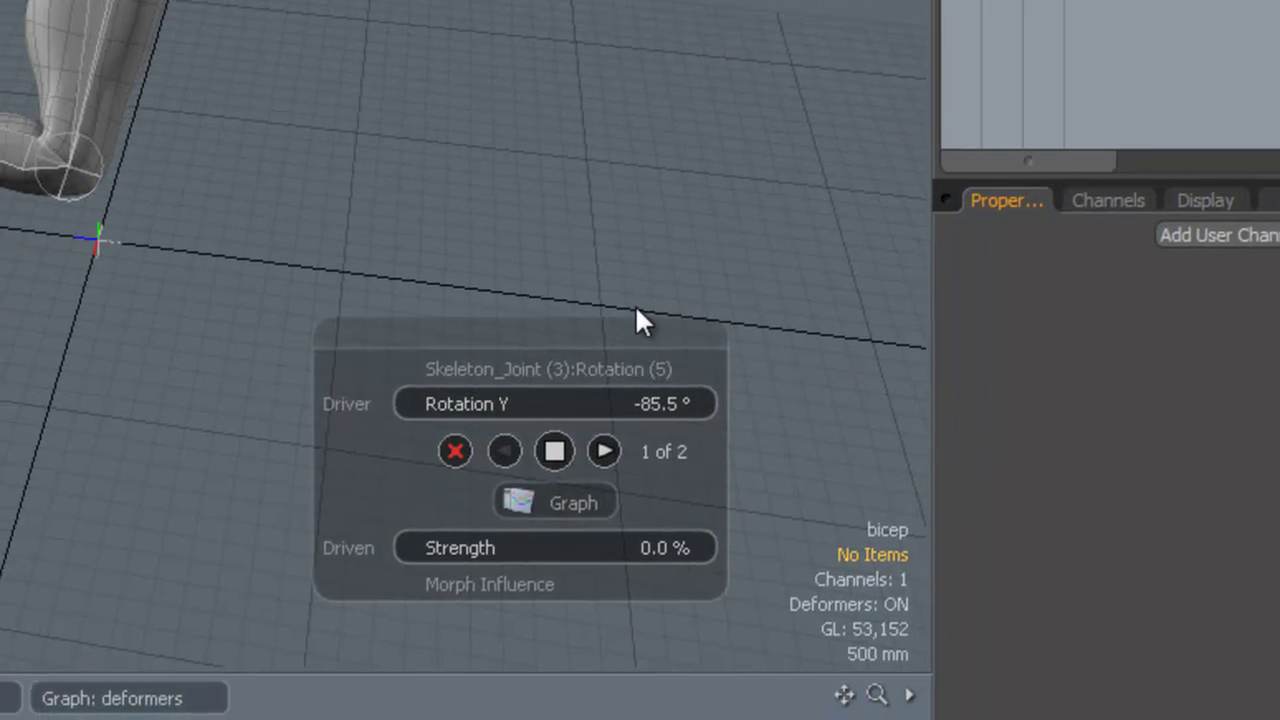
pyautogui.click(638, 318)
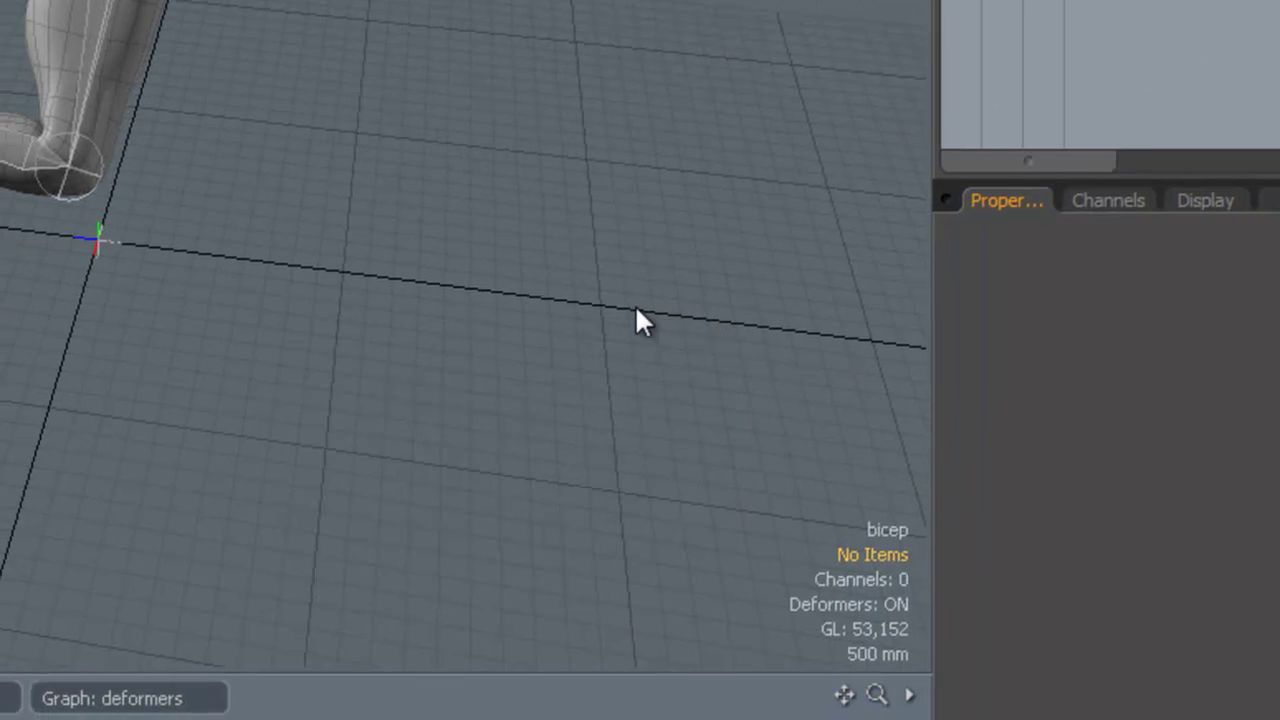
pyautogui.click(1232, 2)
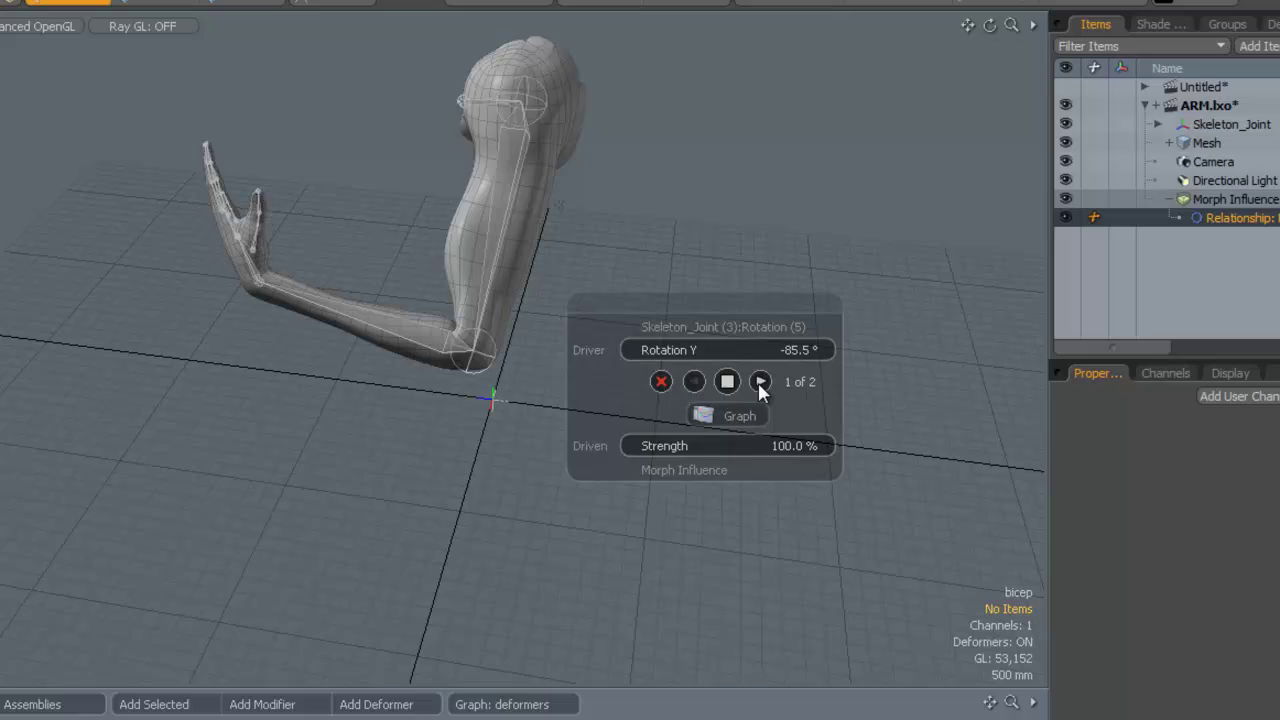
# Step: Step back and forth between the relationship's two keys to compare the straight and bent arm
pyautogui.click(760, 382)
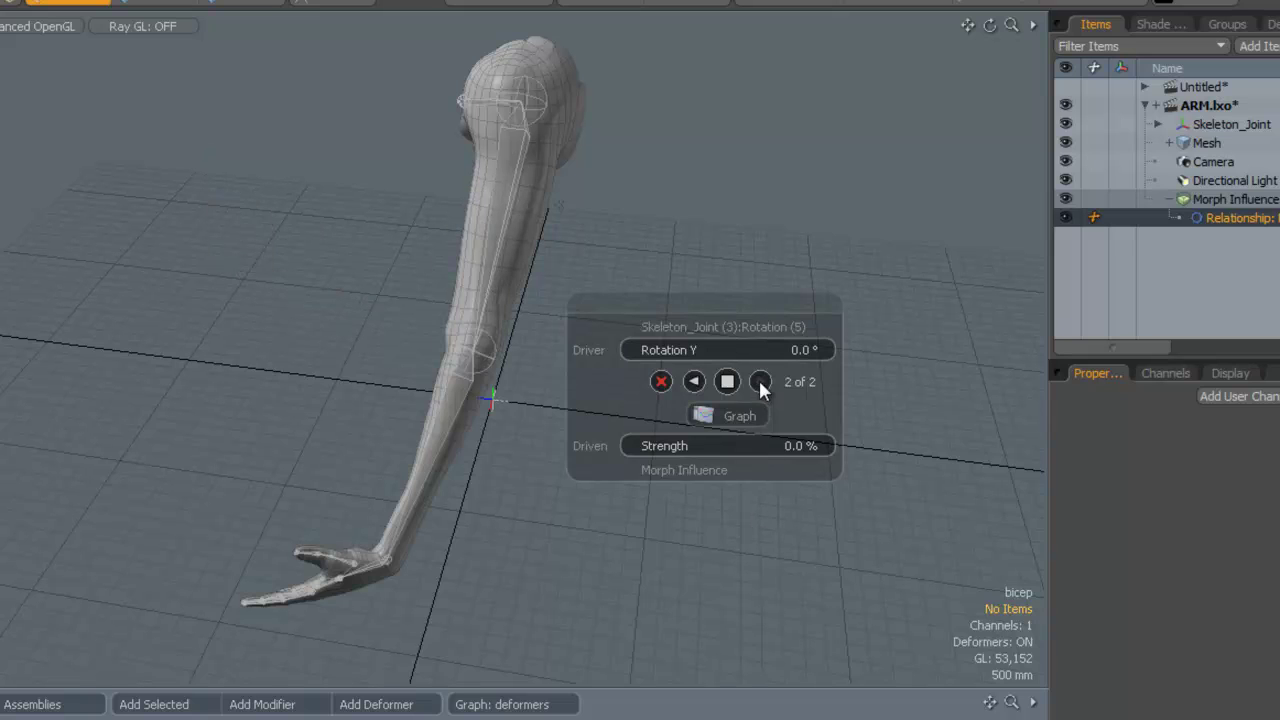
pyautogui.click(694, 381)
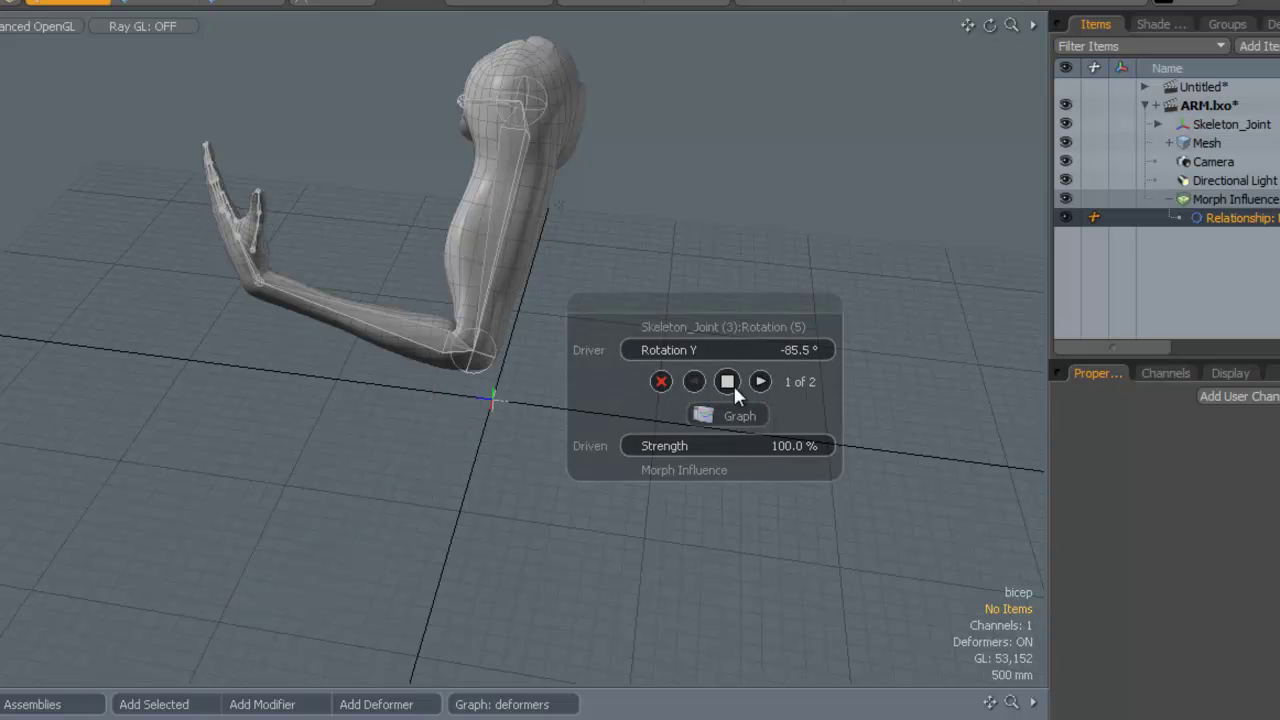
pyautogui.click(761, 381)
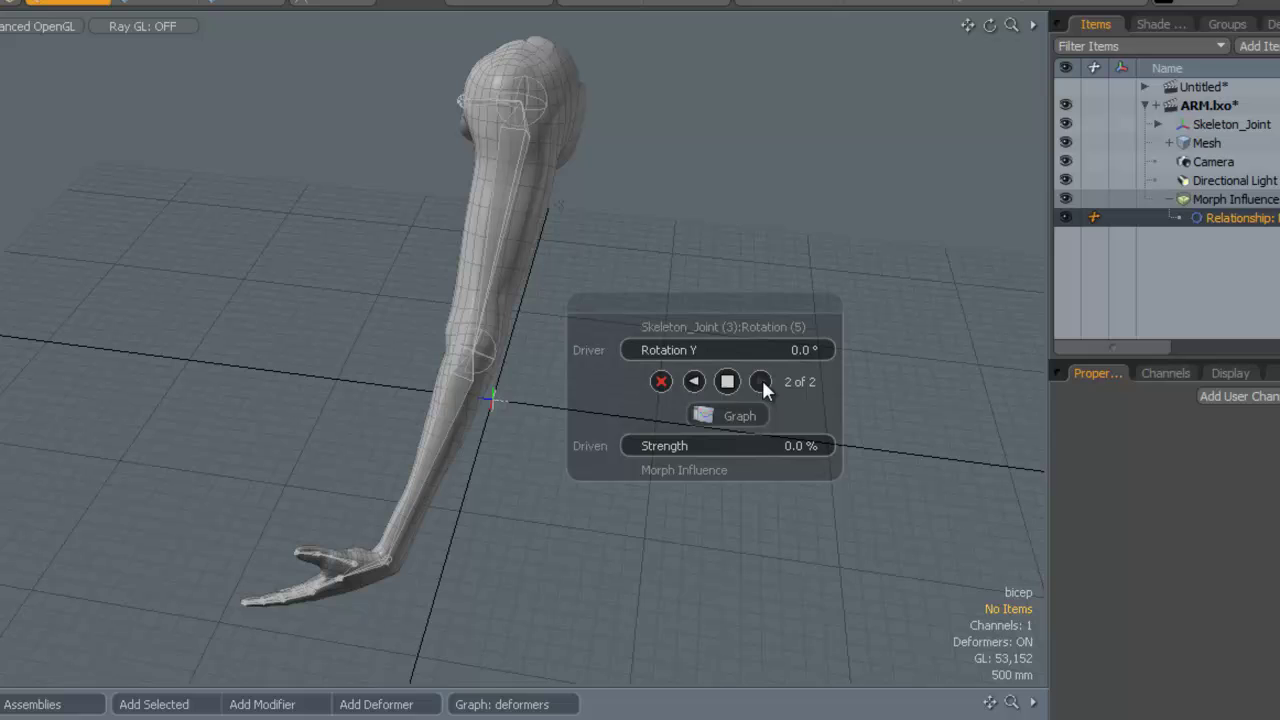
pyautogui.click(694, 381)
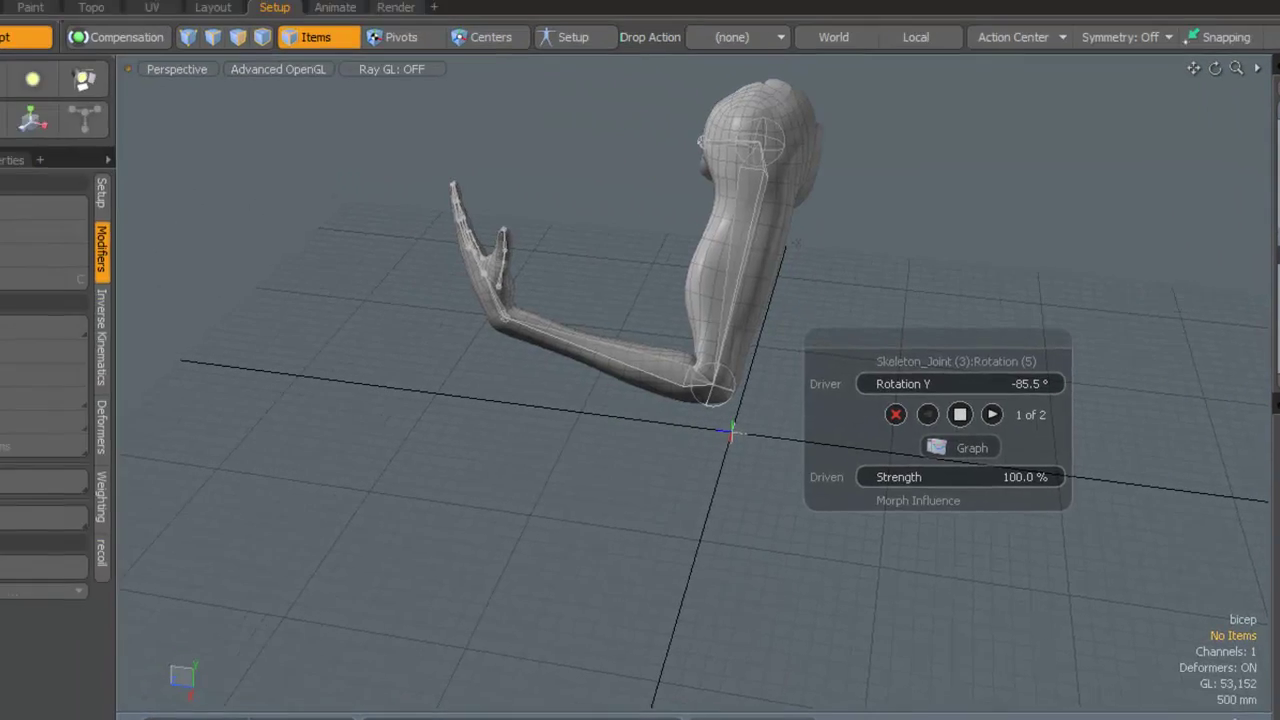
# Step: Move the relationship's 100% key to a Rotation Y of -89.9° in the Graph Editor and check both keys
pyautogui.click(722, 415)
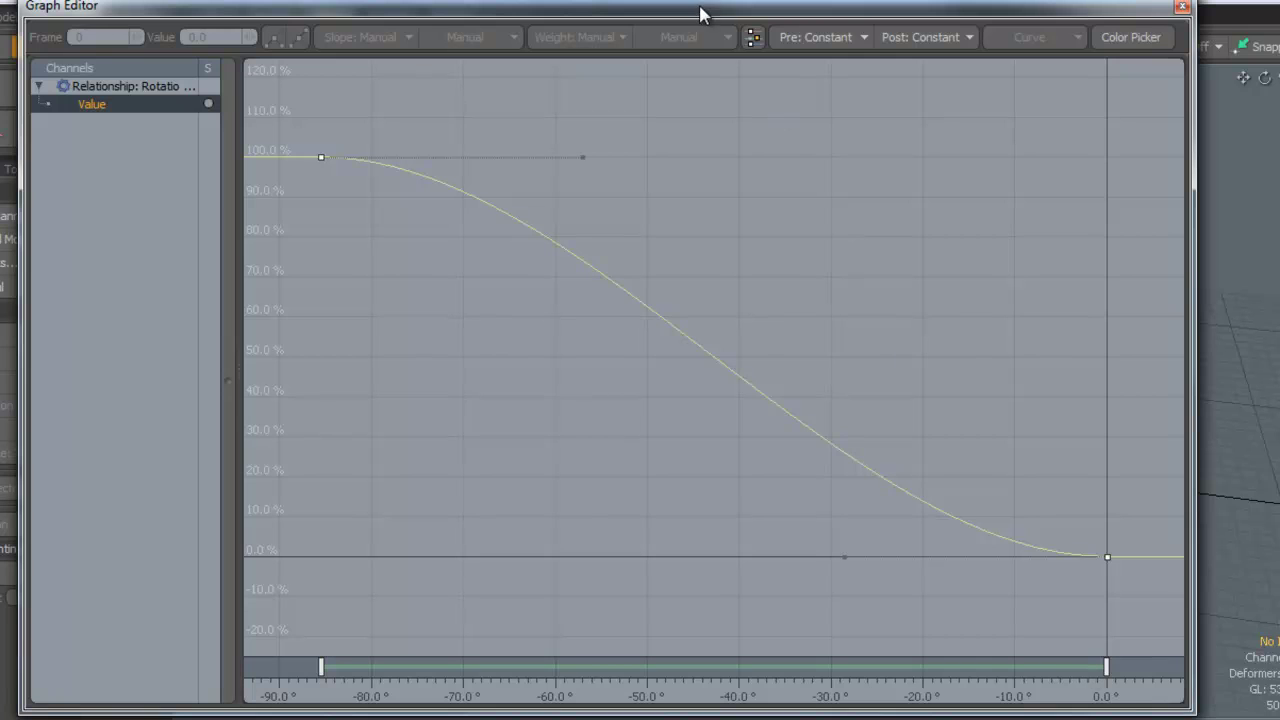
pyautogui.moveTo(701, 8); pyautogui.dragTo(975, 78)
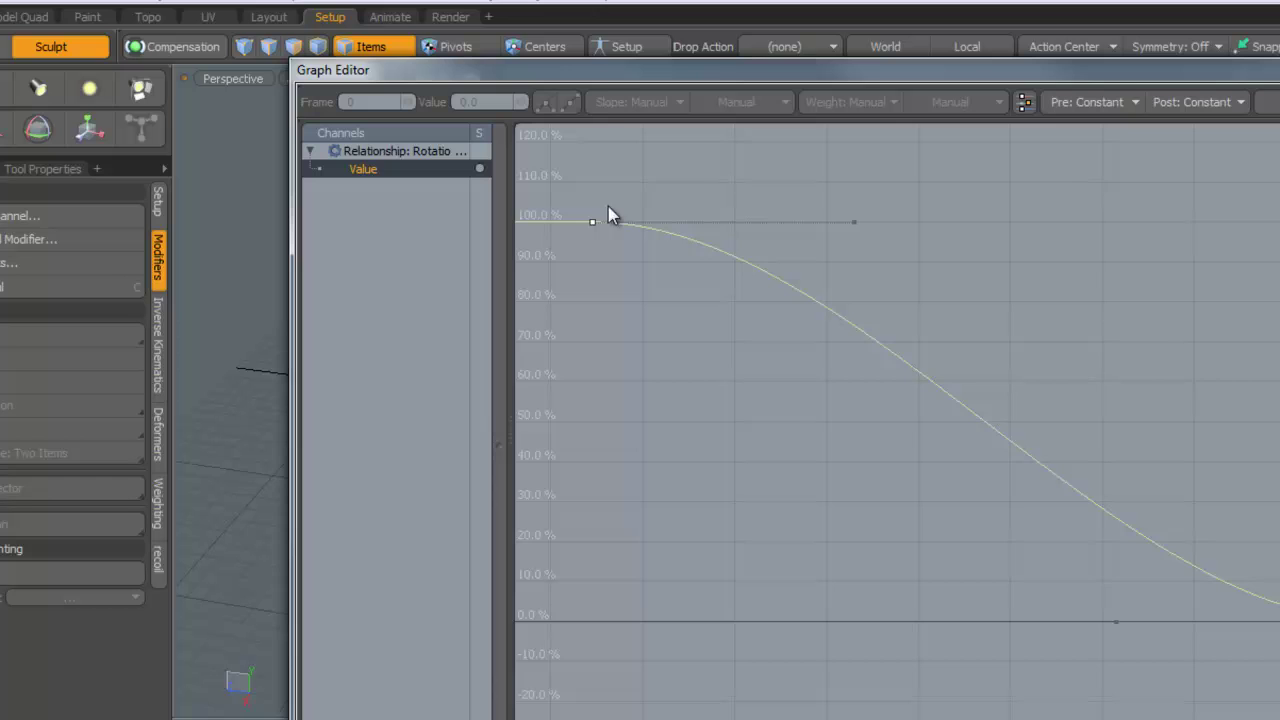
pyautogui.moveTo(597, 72); pyautogui.dragTo(695, 195)
pyautogui.scroll(-2, 783, 620)
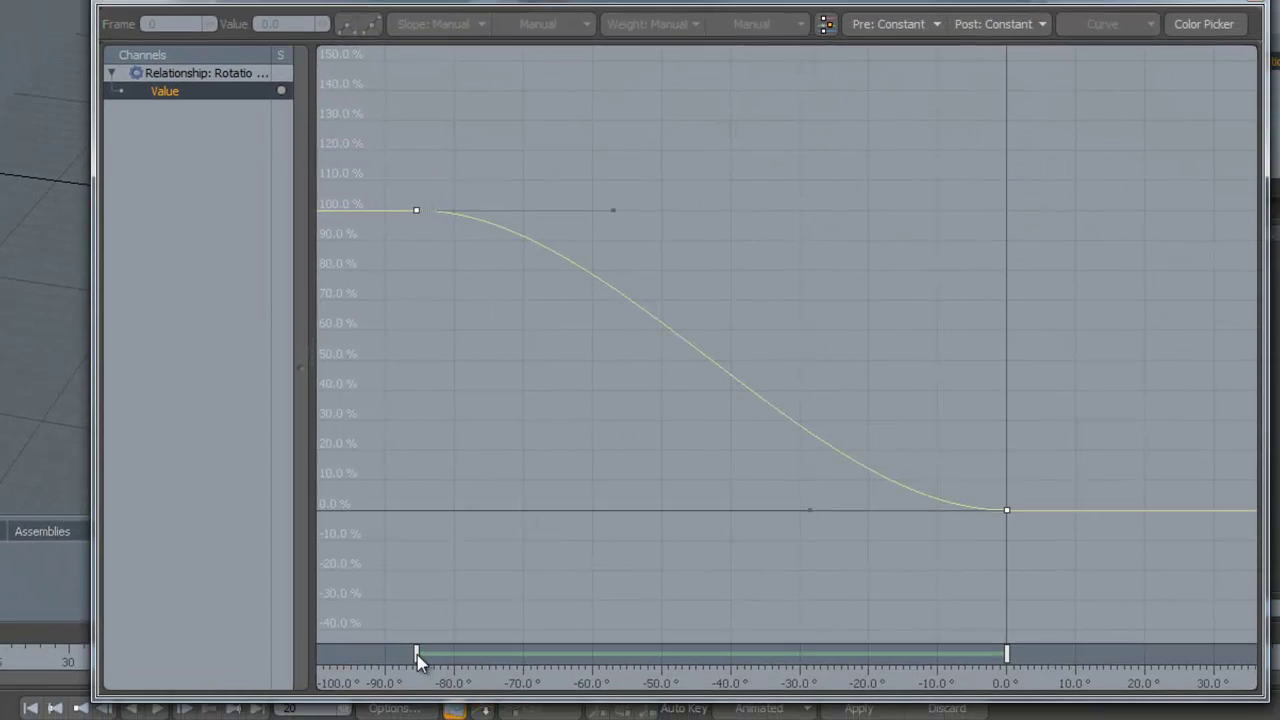
pyautogui.moveTo(420, 660); pyautogui.dragTo(387, 667)
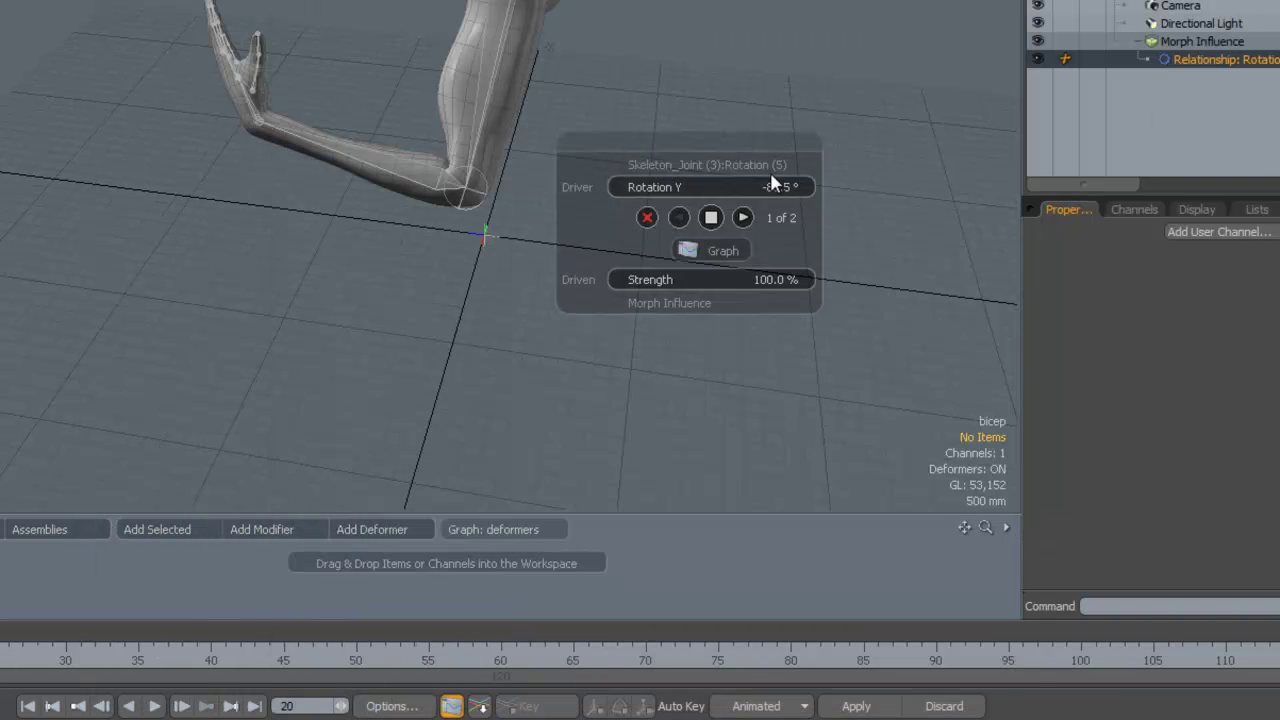
pyautogui.click(743, 218)
pyautogui.click(679, 218)
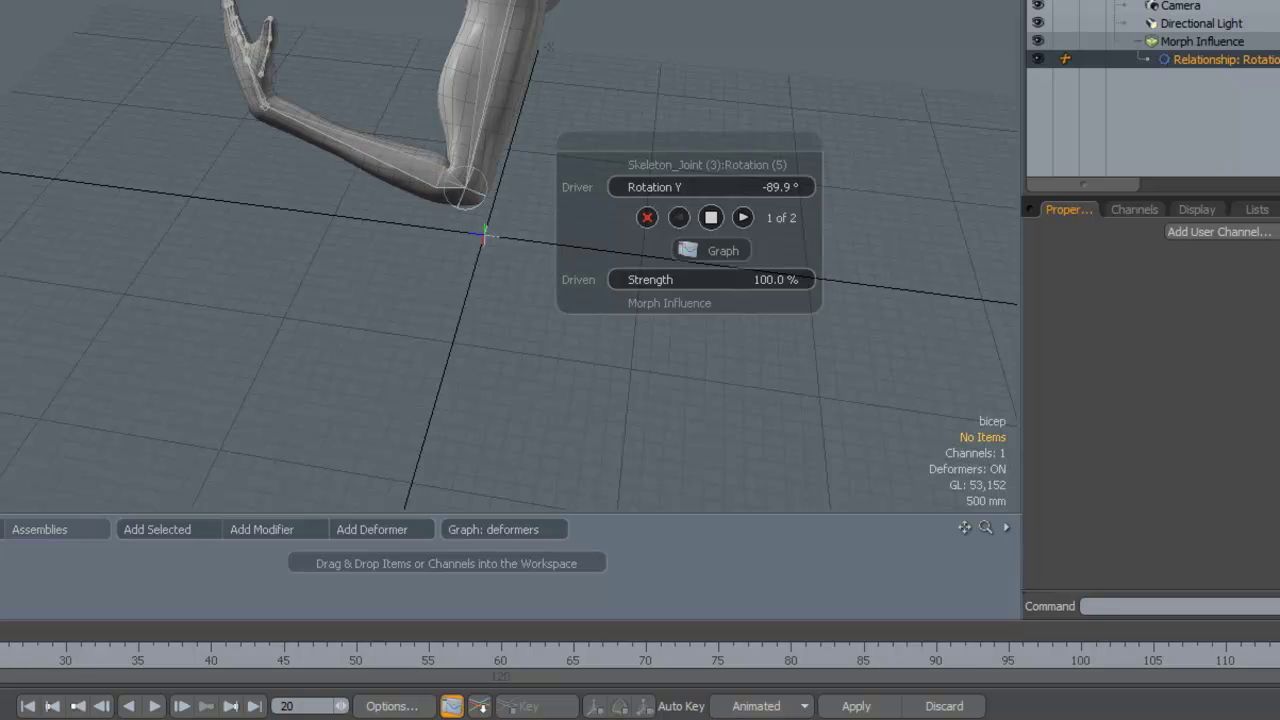
# Step: Move the relationship's 100% key to a Rotation Y of -84.5° and step through the keys to check the pose
pyautogui.click(742, 218)
pyautogui.click(679, 217)
pyautogui.click(744, 216)
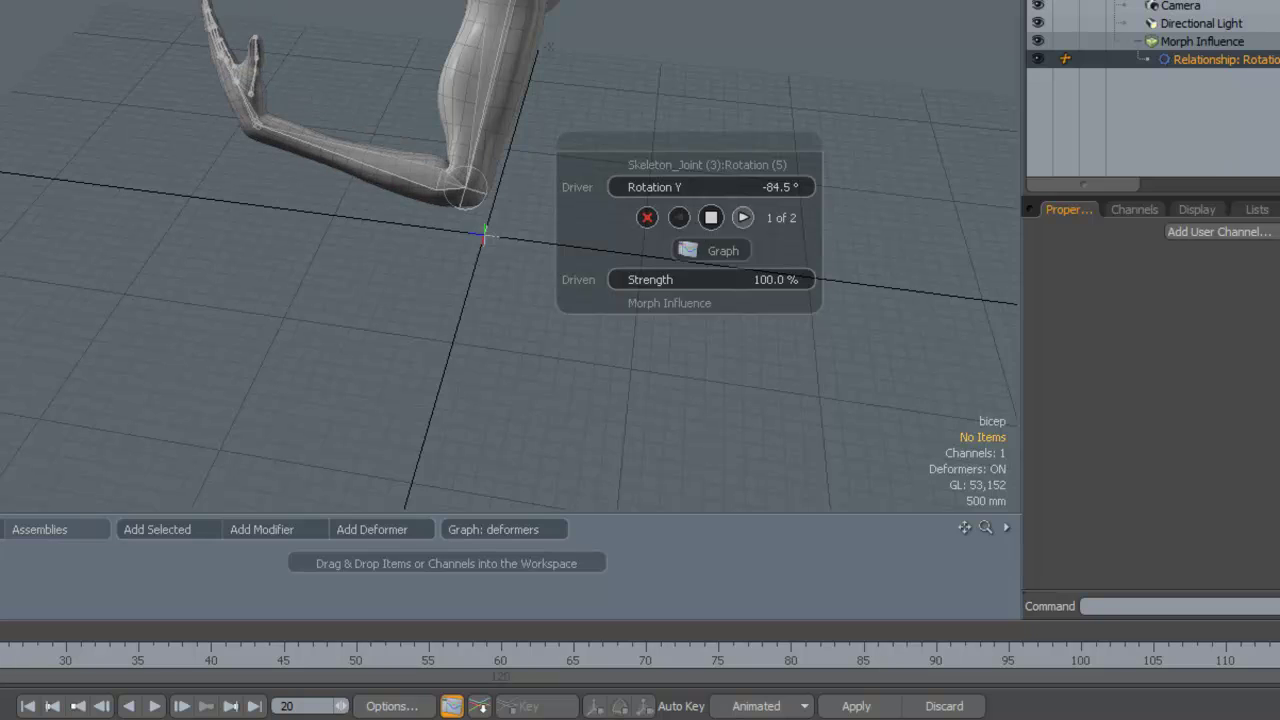
pyautogui.click(742, 217)
pyautogui.click(679, 218)
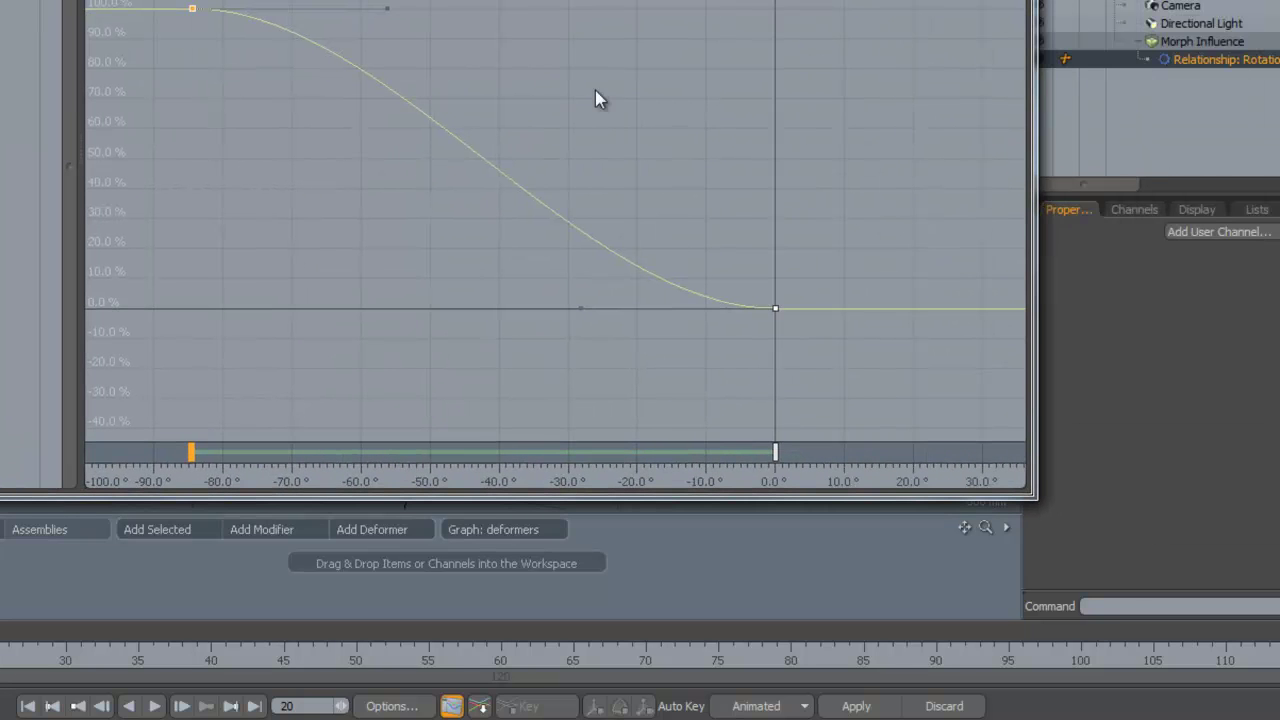
# Step: Add a key midway along the relationship curve and raise it to 146.5% Strength at about -40.4° Rotation Y
pyautogui.keyDown('ctrl'); pyautogui.click(474, 160); pyautogui.keyUp('ctrl')
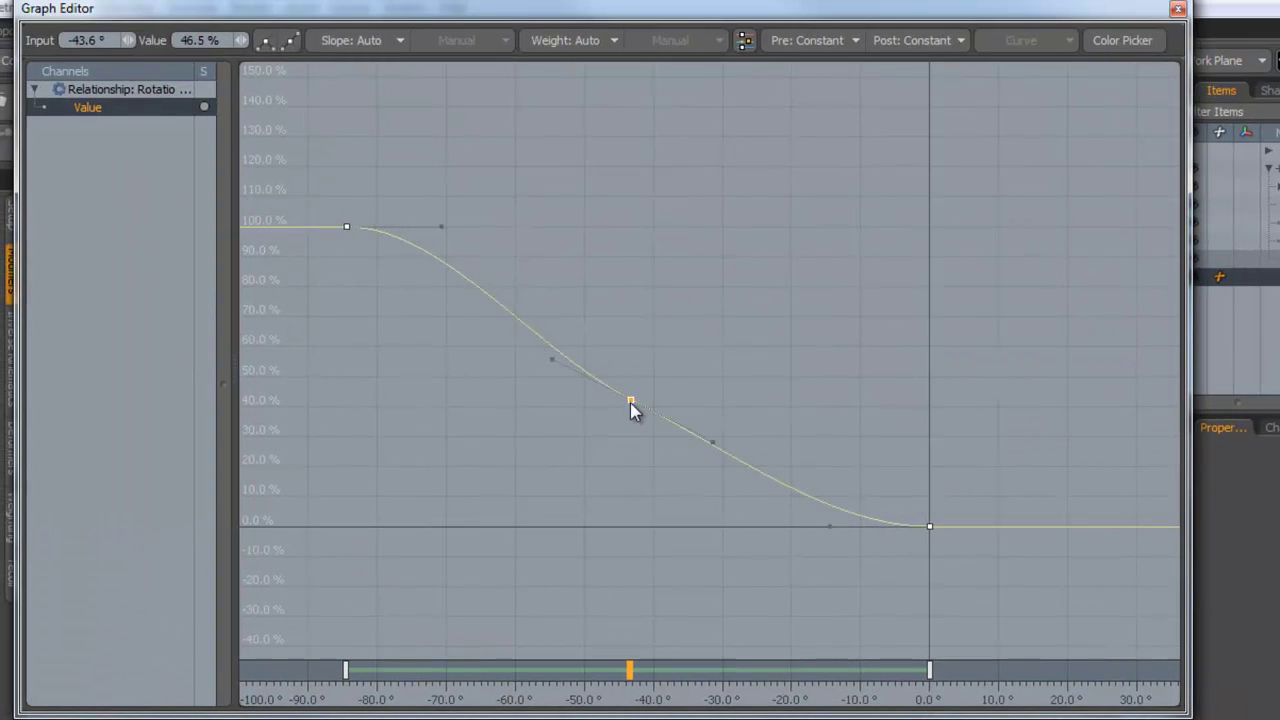
pyautogui.moveTo(630, 402); pyautogui.dragTo(652, 95)
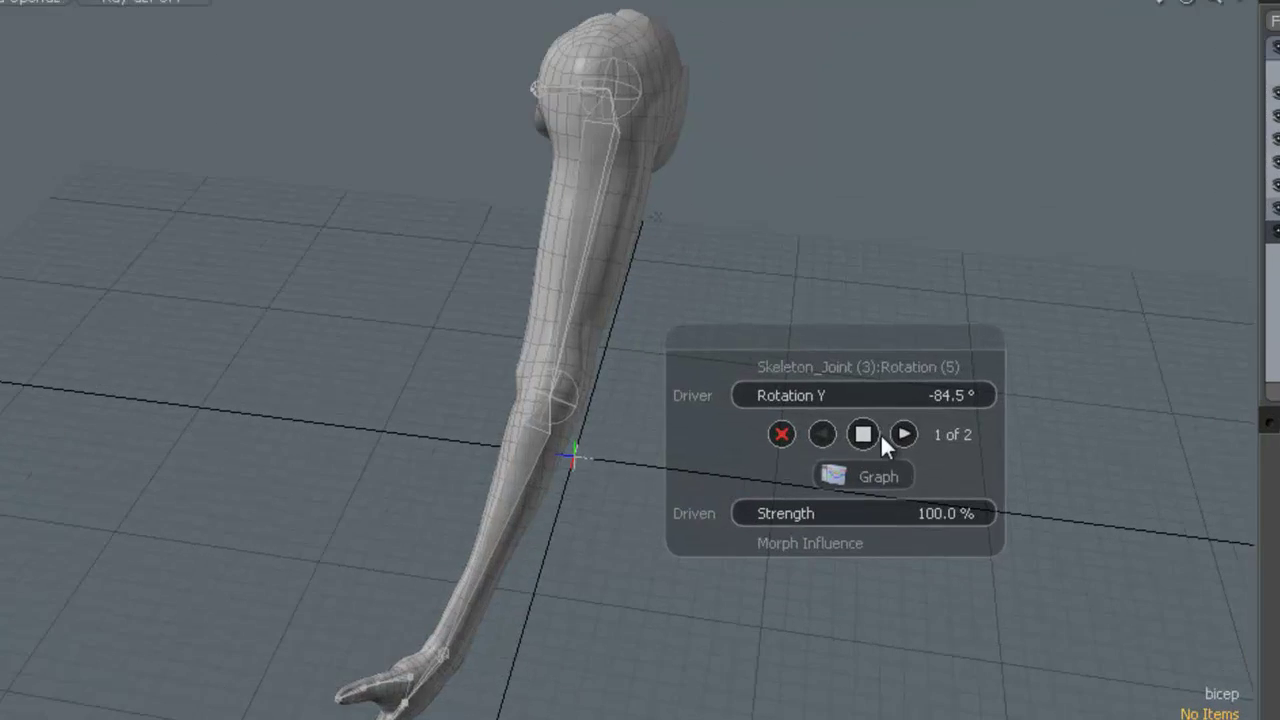
# Step: Step through the relationship's three keys to examine the bicep shape at each elbow angle
pyautogui.click(896, 435)
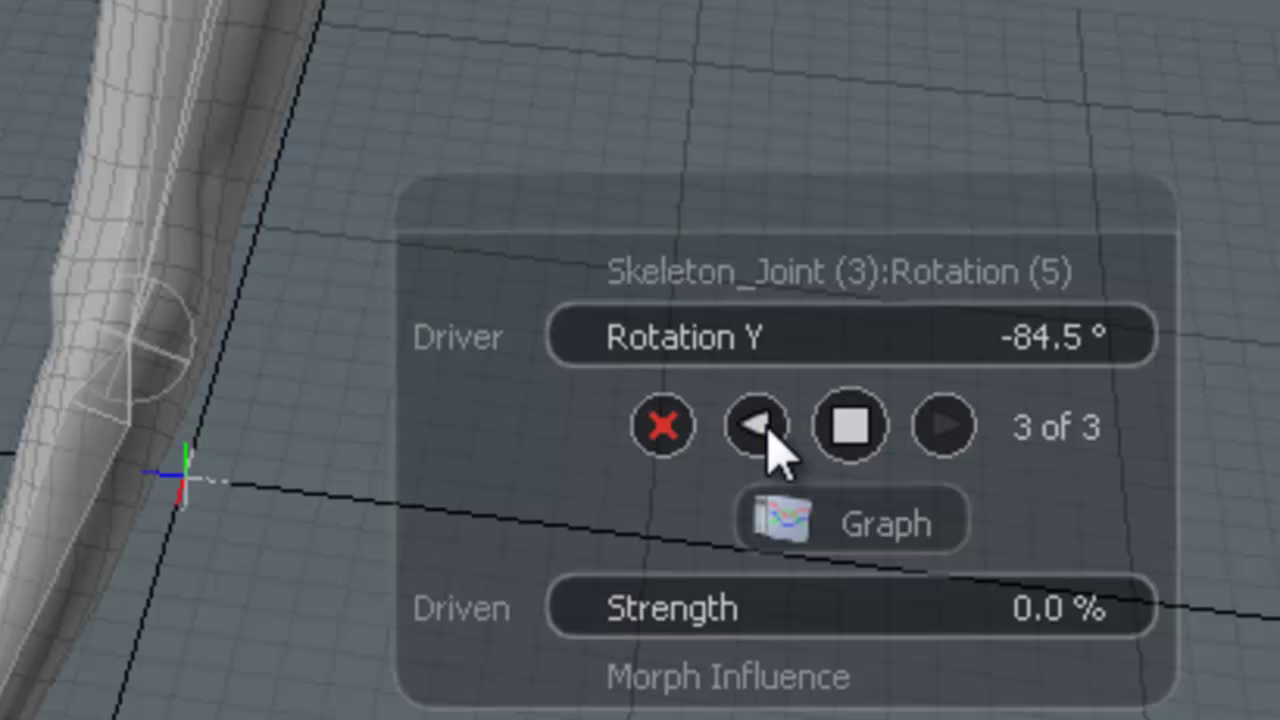
pyautogui.click(768, 430)
pyautogui.click(768, 430)
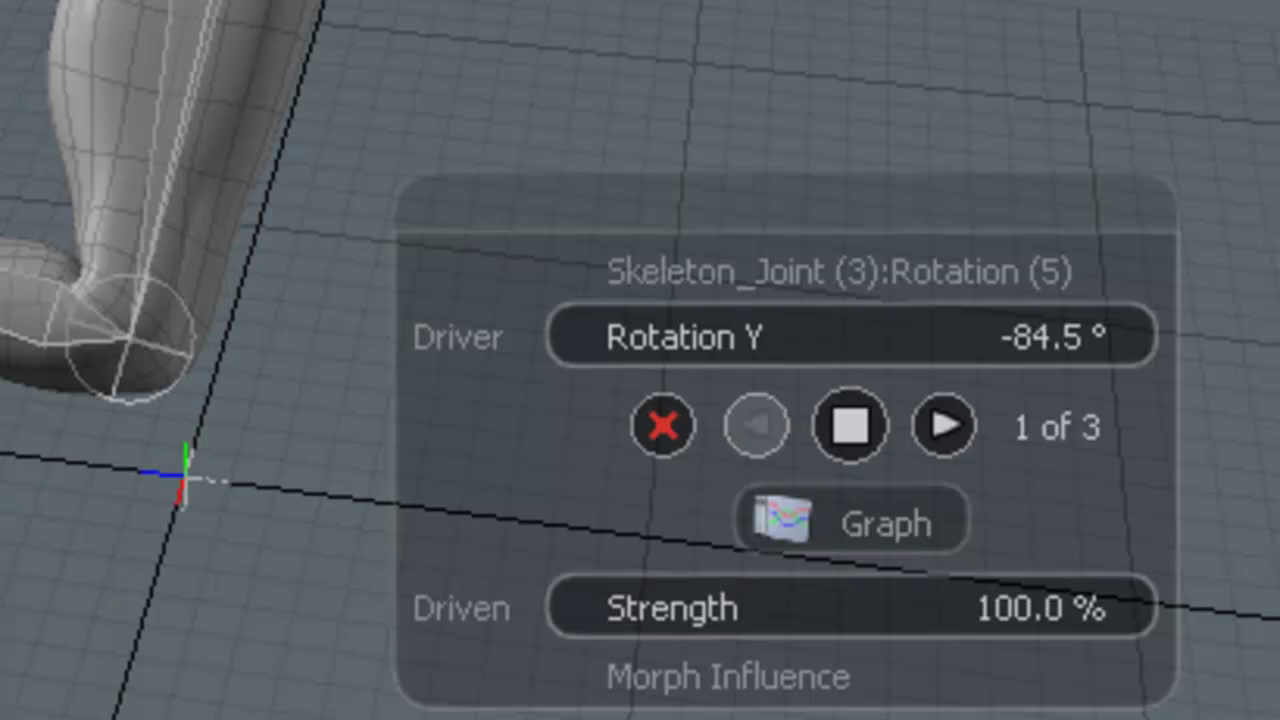
pyautogui.click(944, 428)
pyautogui.click(944, 428)
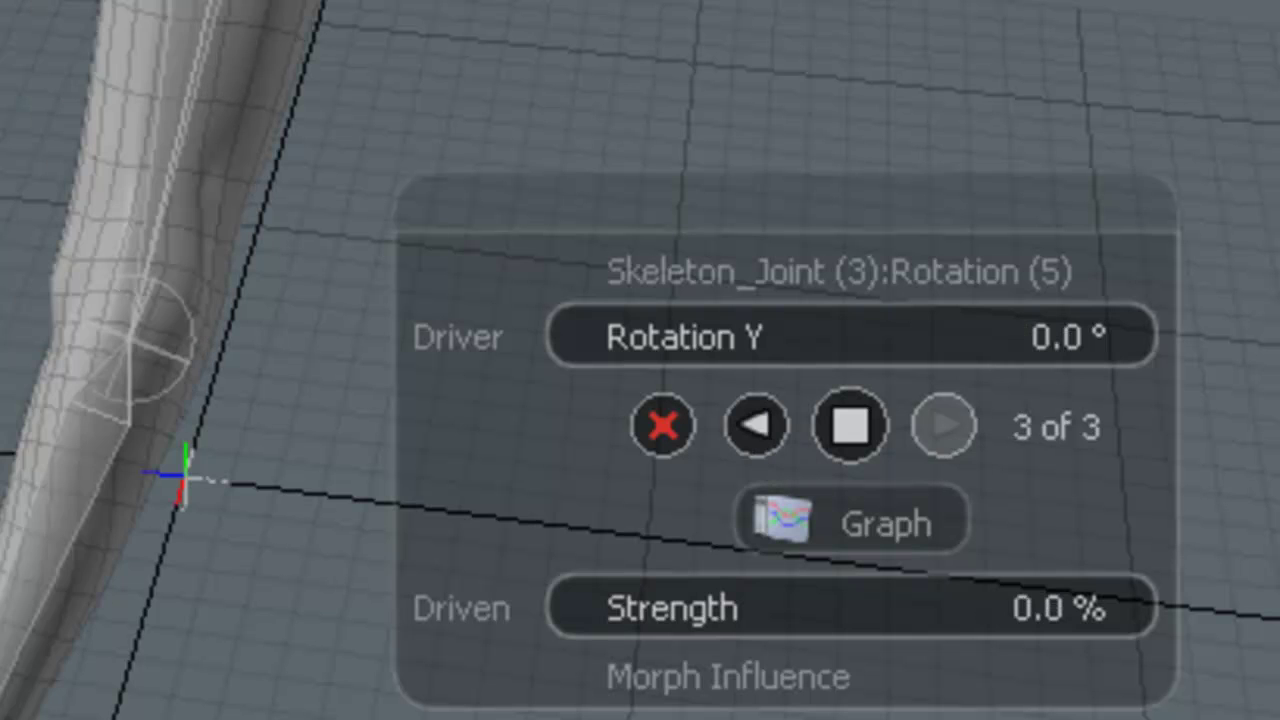
pyautogui.click(762, 430)
pyautogui.click(758, 450)
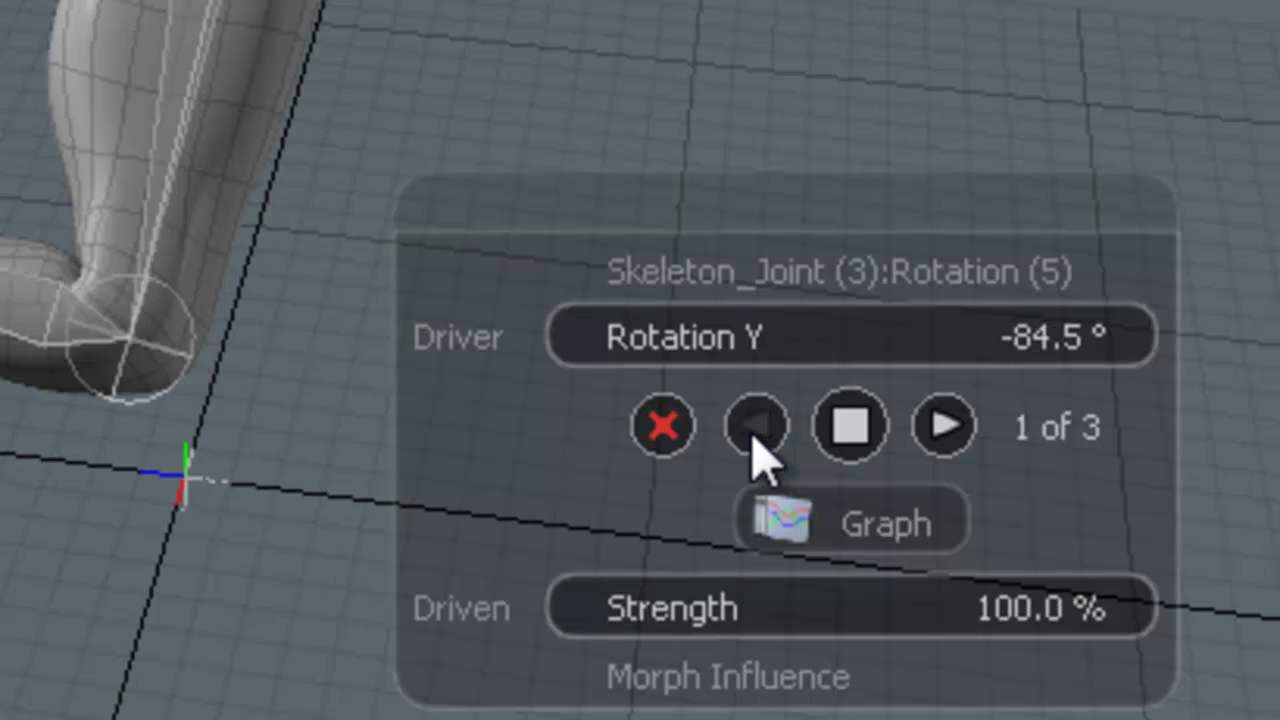
pyautogui.click(950, 452)
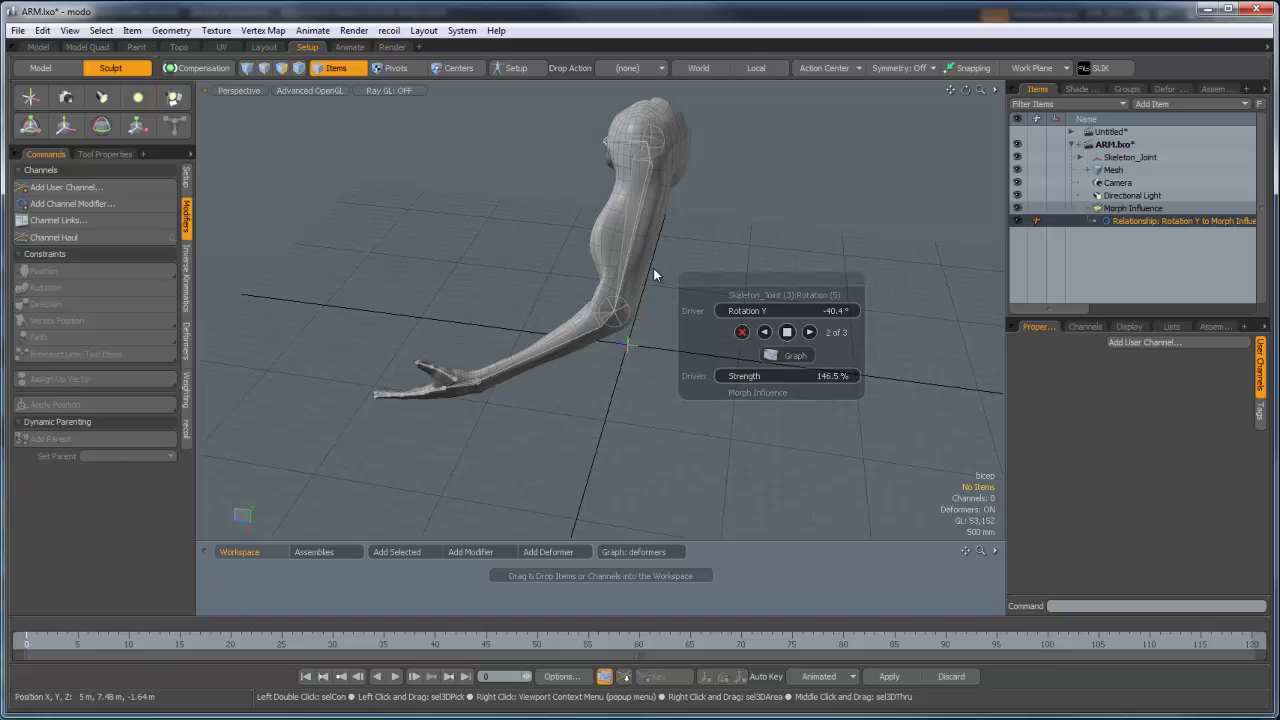
# Step: Scrub the animation to frame 33 to examine the arm's deformation and review the relationship curve in the Graph Editor
pyautogui.click(339, 634)
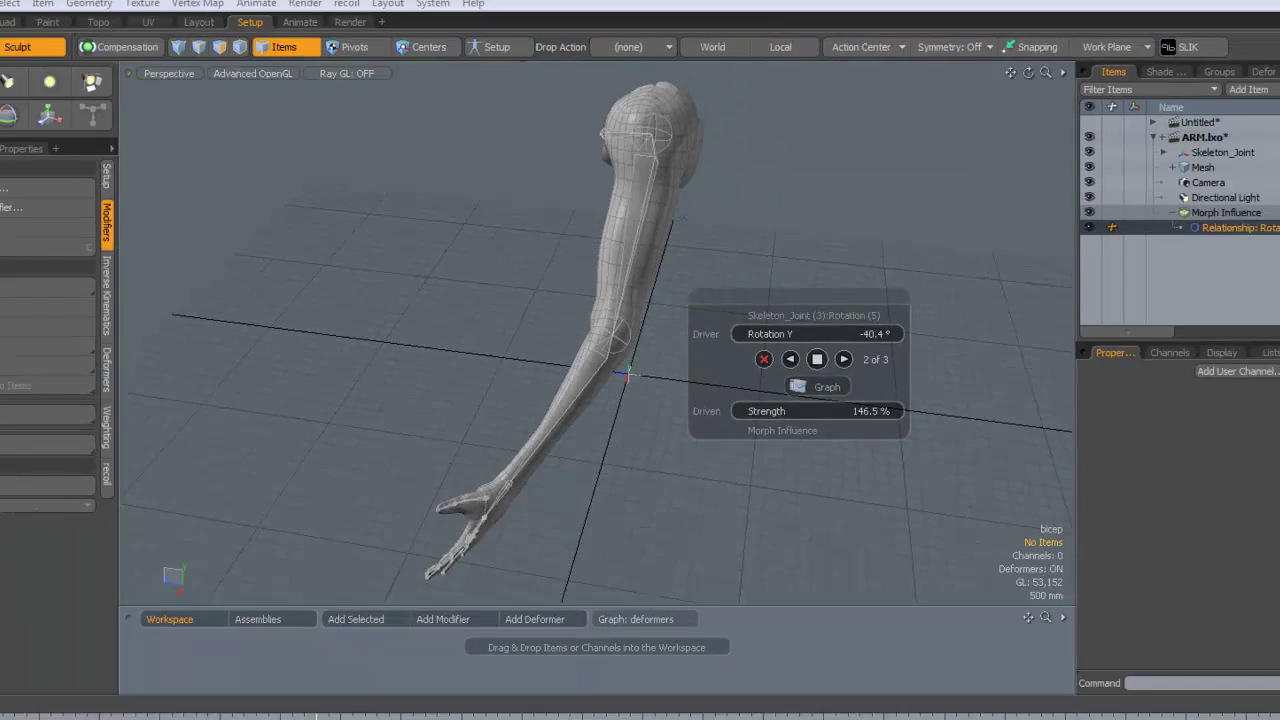
pyautogui.click(827, 387)
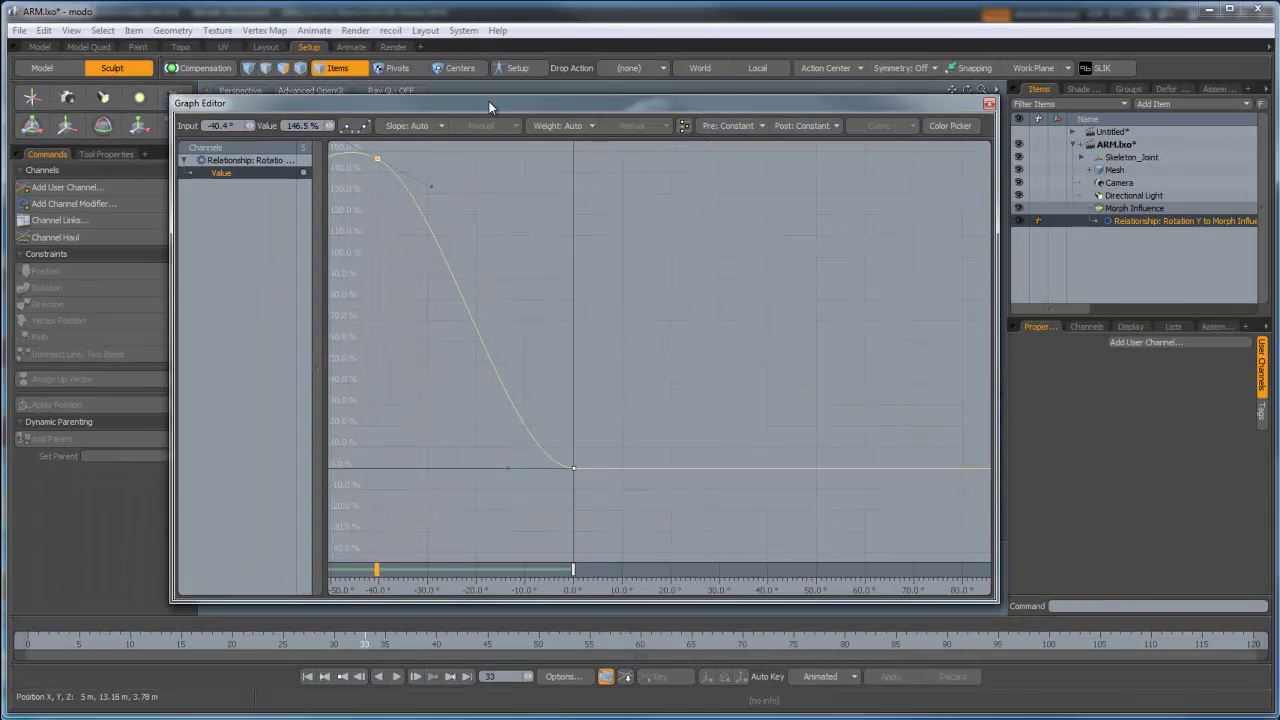
pyautogui.press('Escape')
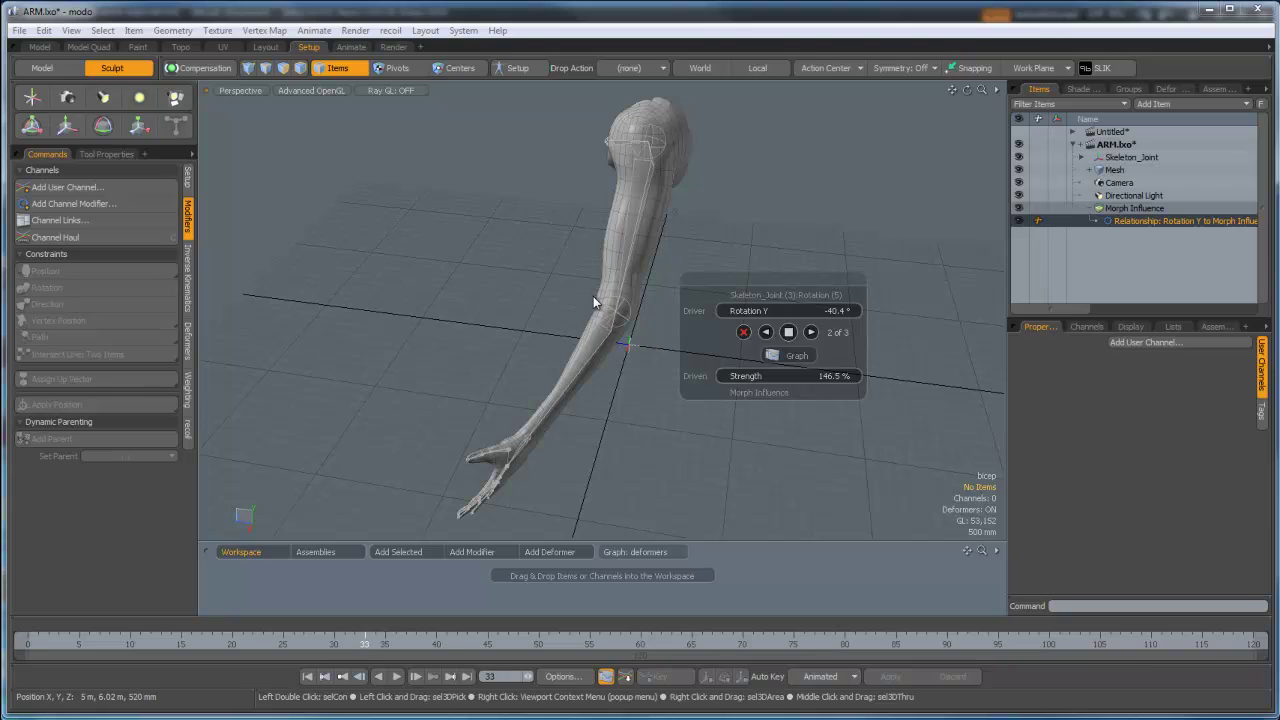